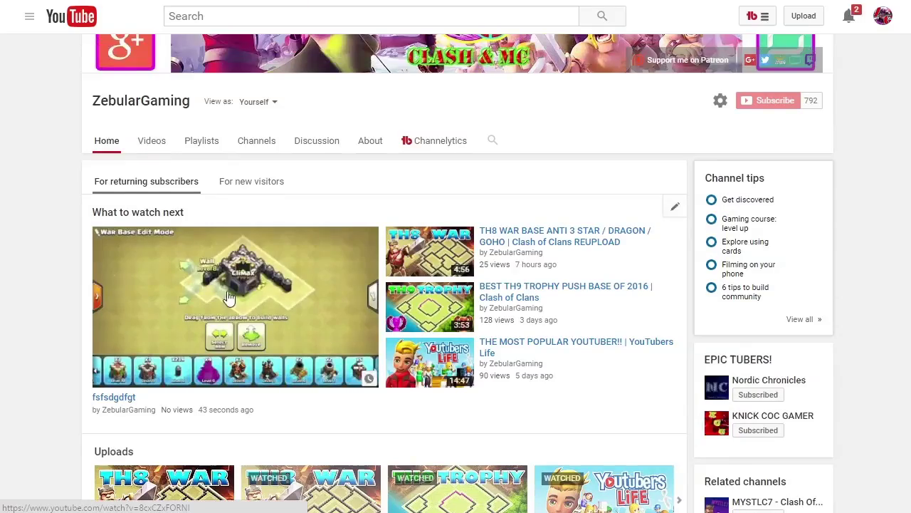
# Step: Show the channel's video list in Video Manager, then open the upload page in a new tab
pyautogui.scroll(-1, 228, 287)
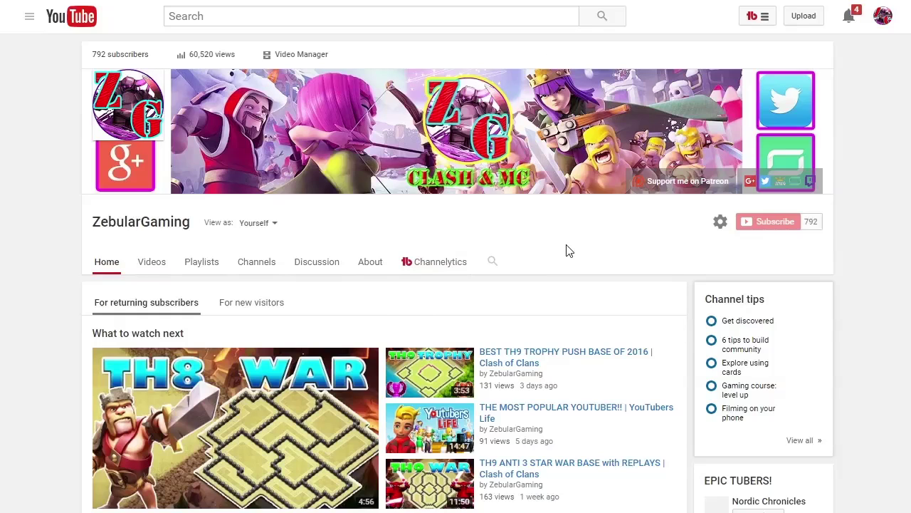
pyautogui.click(309, 63)
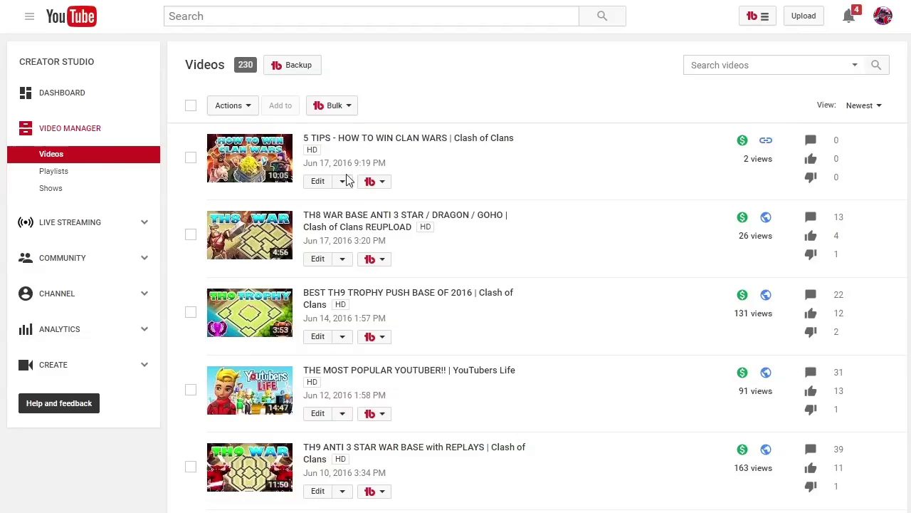
pyautogui.rightClick(808, 19)
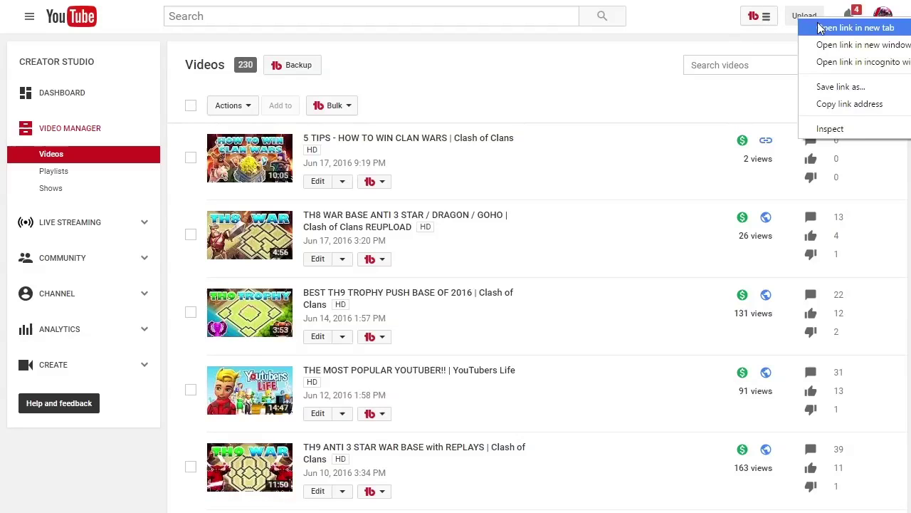
pyautogui.click(820, 28)
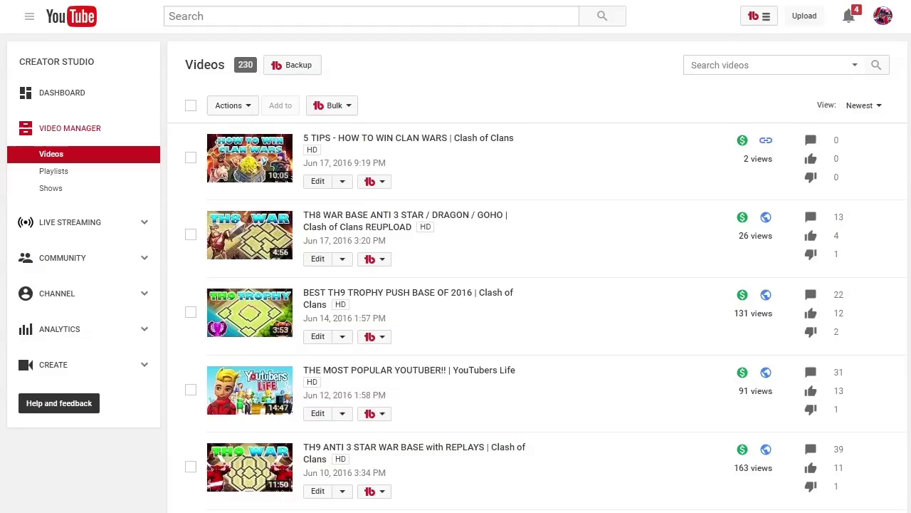
pyautogui.hotkey('ctrl', 'Tab')
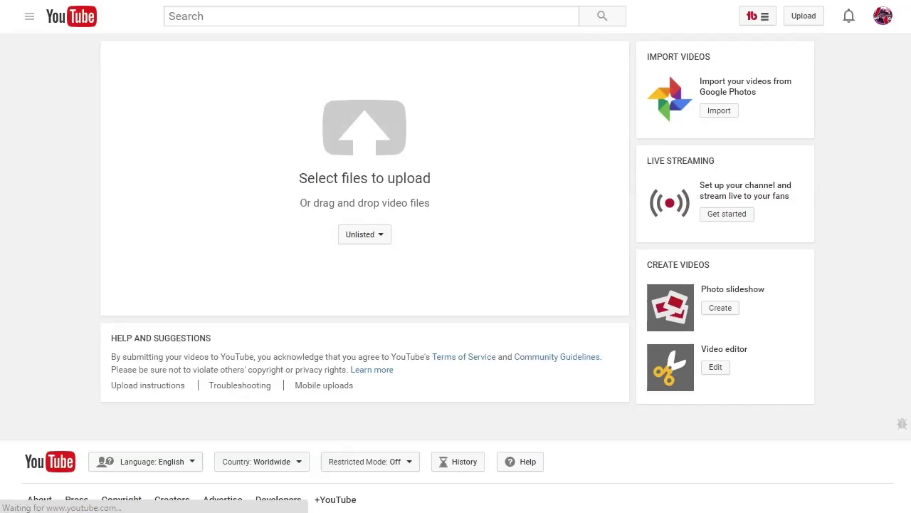
# Step: In File Explorer, go to Youtube > CoC > 135 TH8 War Base
pyautogui.hotkey('alt', 'Tab')
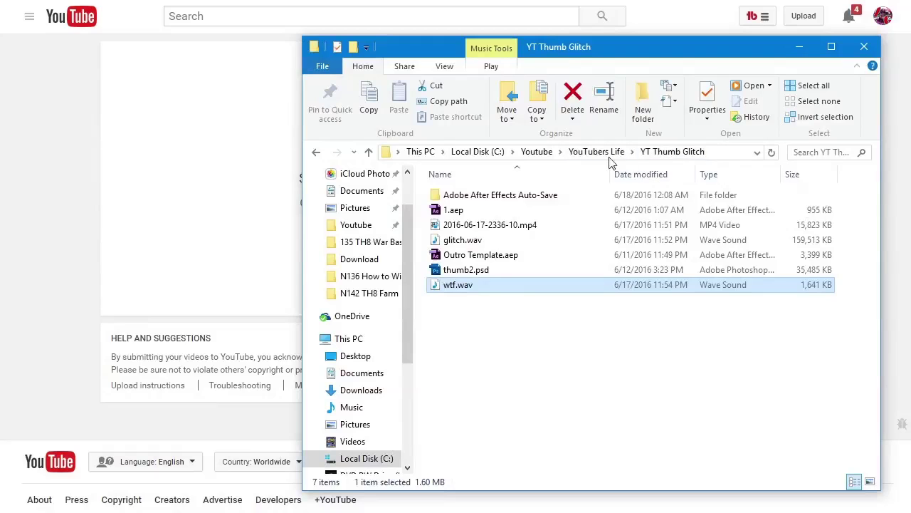
pyautogui.click(543, 154)
pyautogui.doubleClick(476, 270)
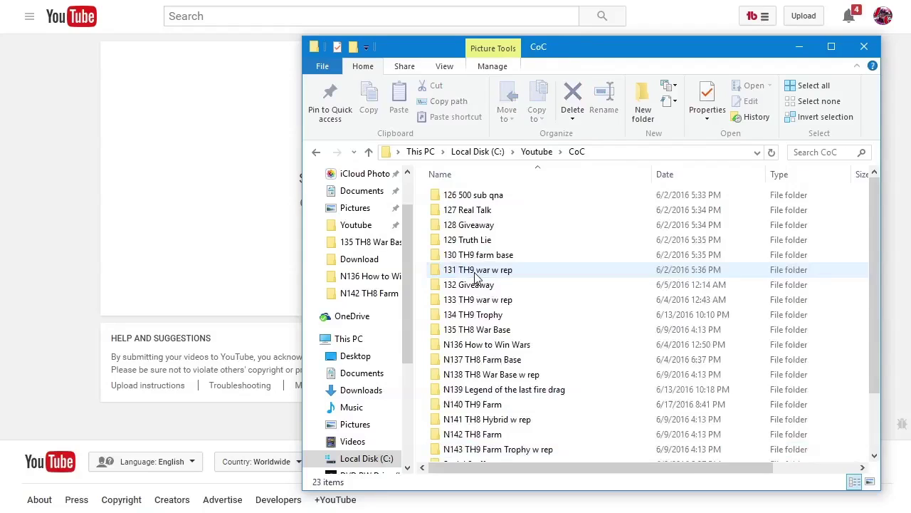
pyautogui.doubleClick(468, 331)
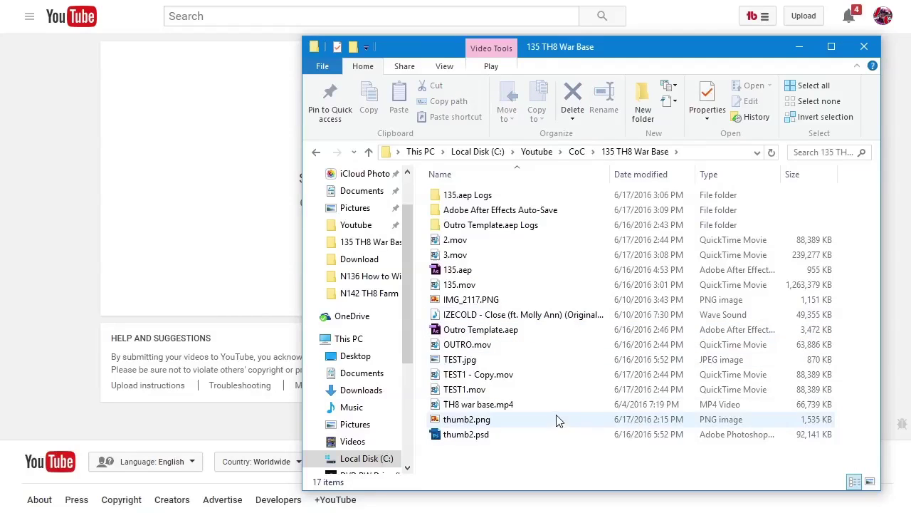
# Step: Select 135.mov, switch briefly to the smaller 2.mov, then reselect 135.mov
pyautogui.click(518, 290)
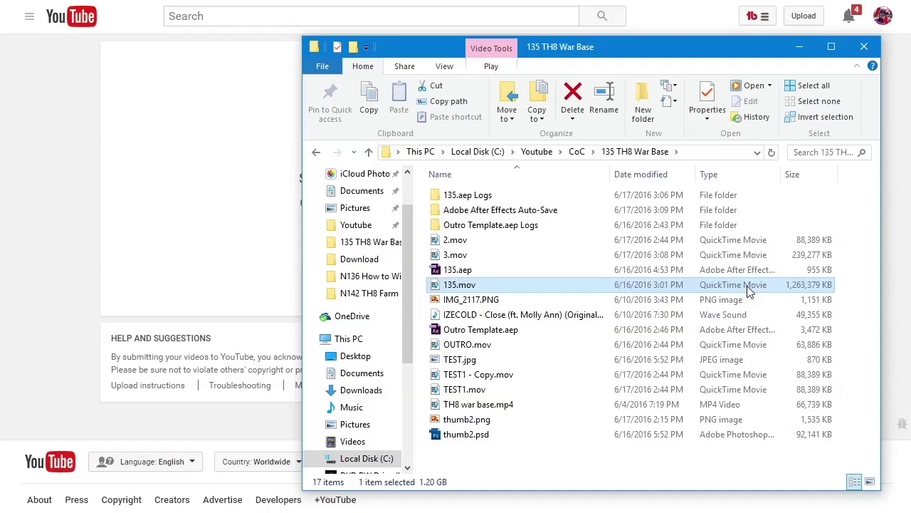
pyautogui.moveTo(468, 246)
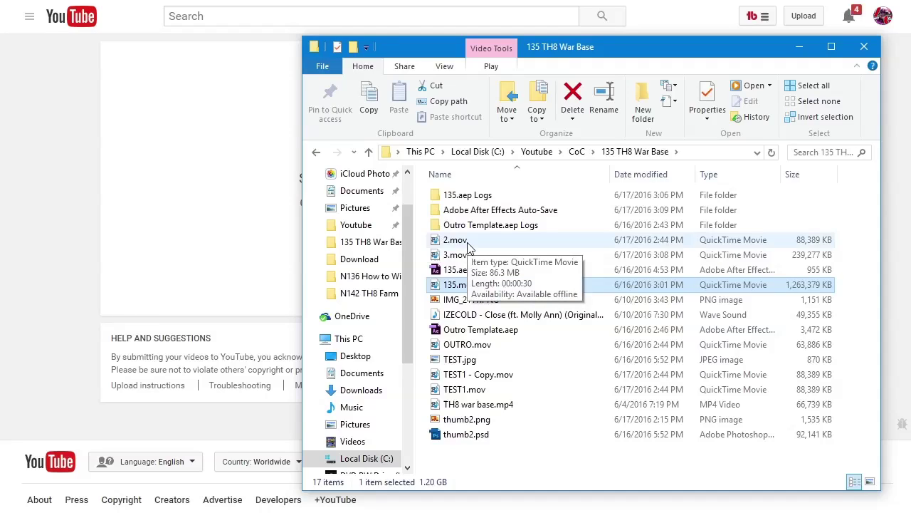
pyautogui.click(467, 245)
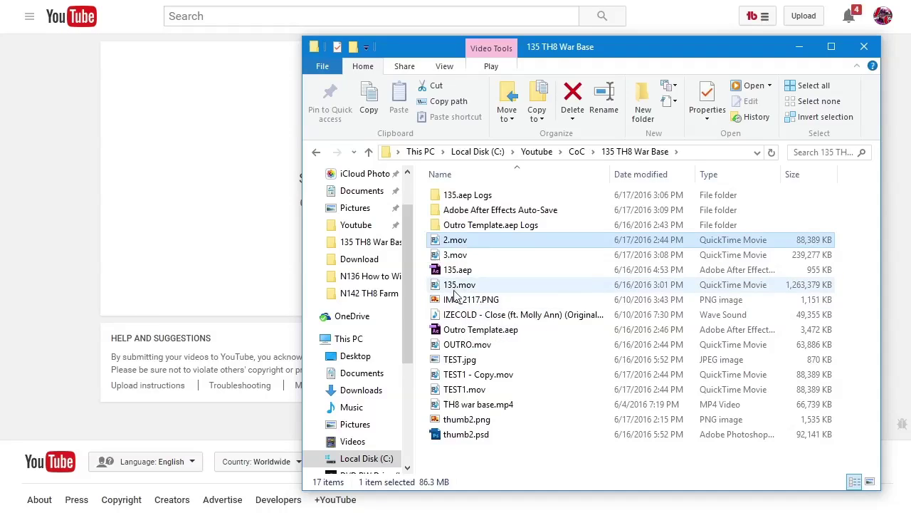
pyautogui.moveTo(470, 242)
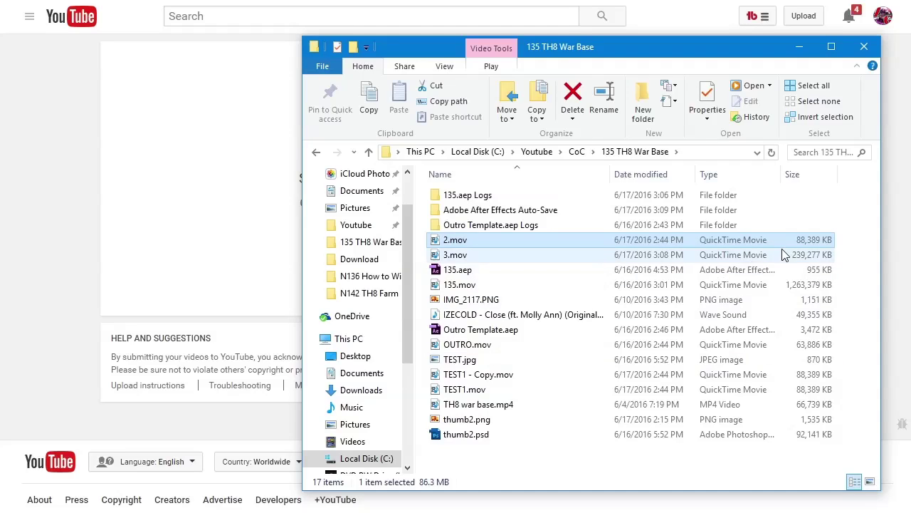
pyautogui.click(809, 286)
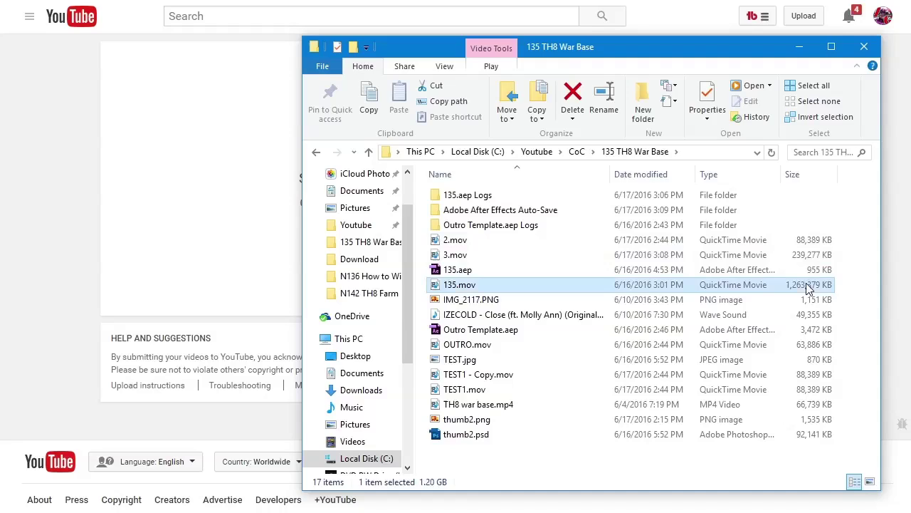
# Step: Drop 2.mov onto the upload page and replace its default title with sdxafsdf
pyautogui.moveTo(461, 240); pyautogui.dragTo(189, 247)
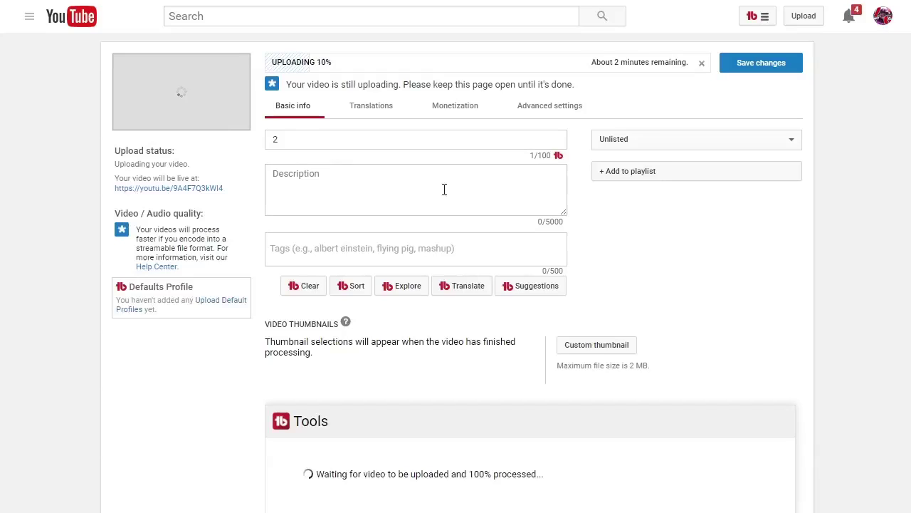
pyautogui.moveTo(332, 135); pyautogui.dragTo(218, 135)
pyautogui.write('sdxafsdf')
# Step: Add the description dsfgdasfsd and the tag dfscgfsdgd
pyautogui.click(330, 192)
pyautogui.write('dsfgdasfsd')
pyautogui.click(332, 246)
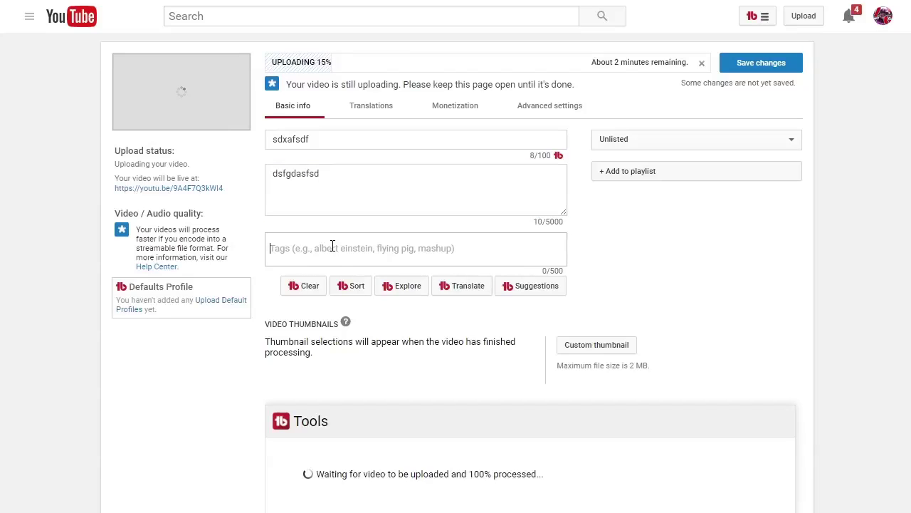
pyautogui.write('dfscgfsdgd')
pyautogui.click(240, 371)
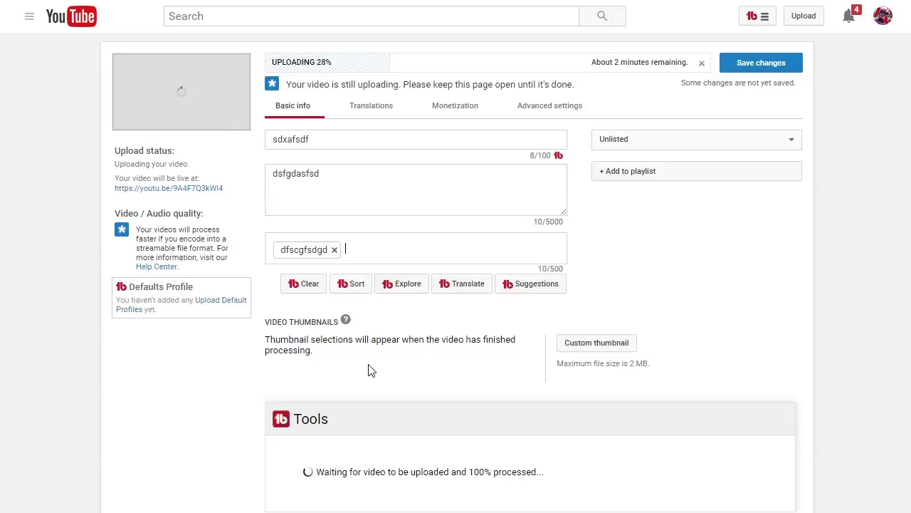
# Step: Wait until processing is done and three auto-generated thumbnail choices appear
pyautogui.tripleClick(359, 69)
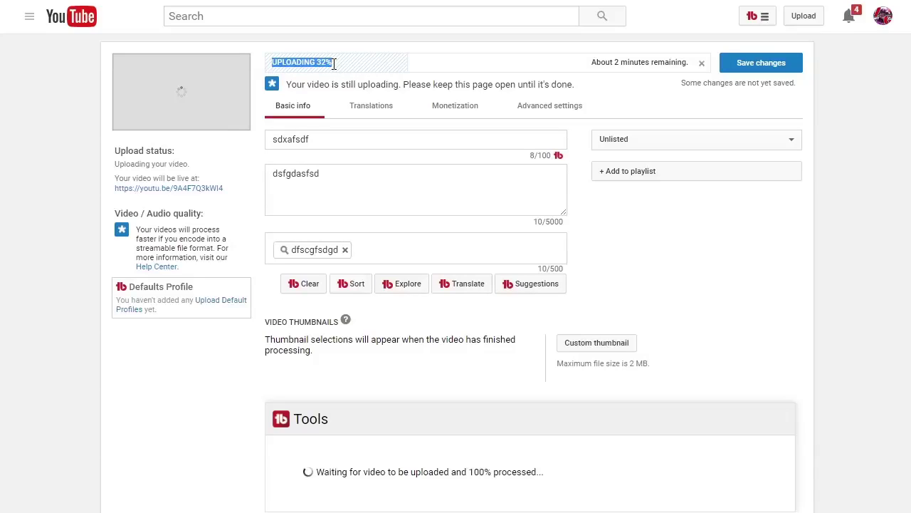
pyautogui.click(198, 389)
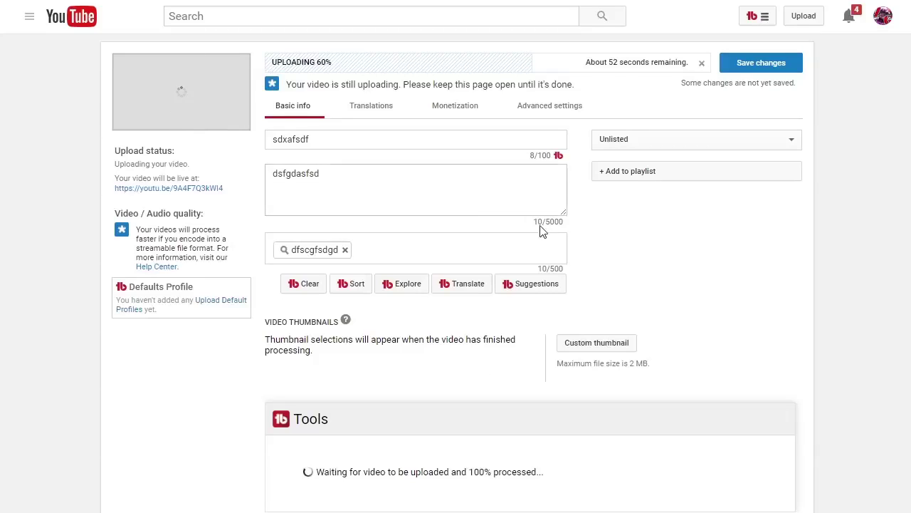
pyautogui.moveTo(620, 371)
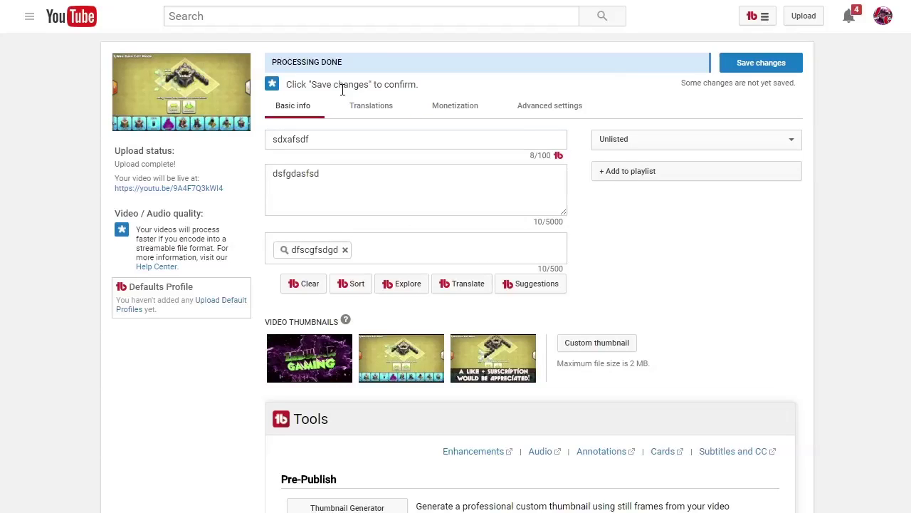
# Step: Upload TEST.jpg as the video's custom thumbnail
pyautogui.click(585, 348)
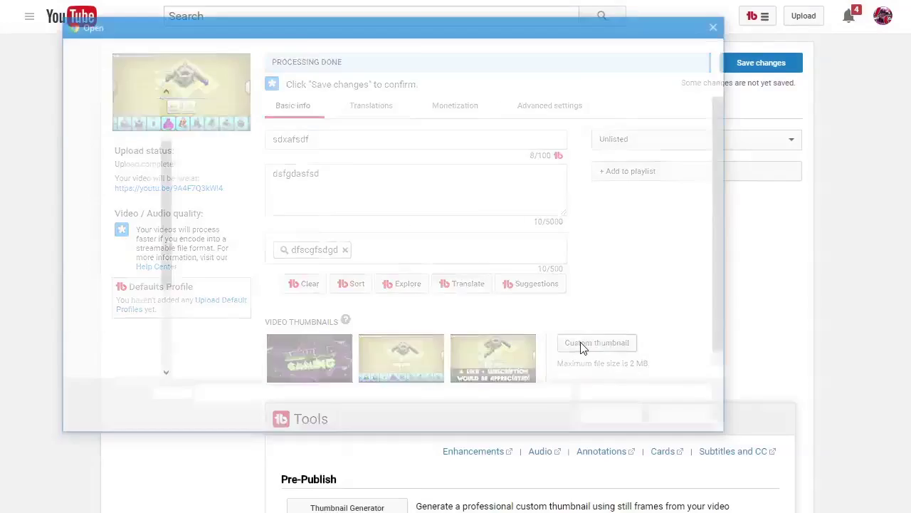
pyautogui.click(519, 265)
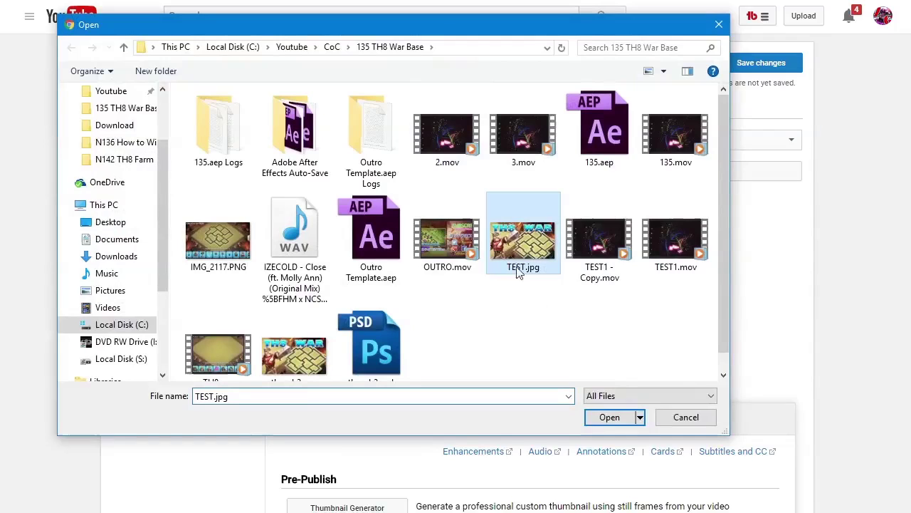
pyautogui.click(610, 419)
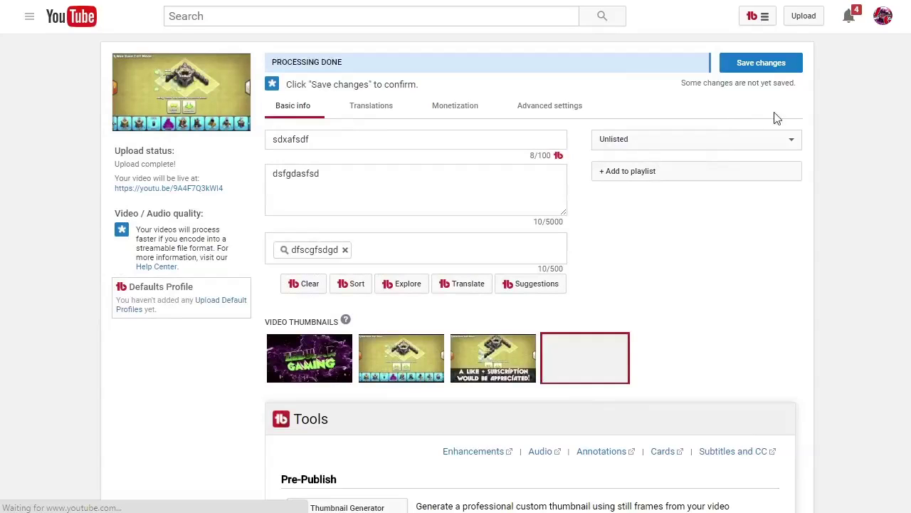
# Step: Save all the video's edited details
pyautogui.click(752, 66)
pyautogui.moveTo(676, 83); pyautogui.dragTo(805, 87)
pyautogui.click(822, 94)
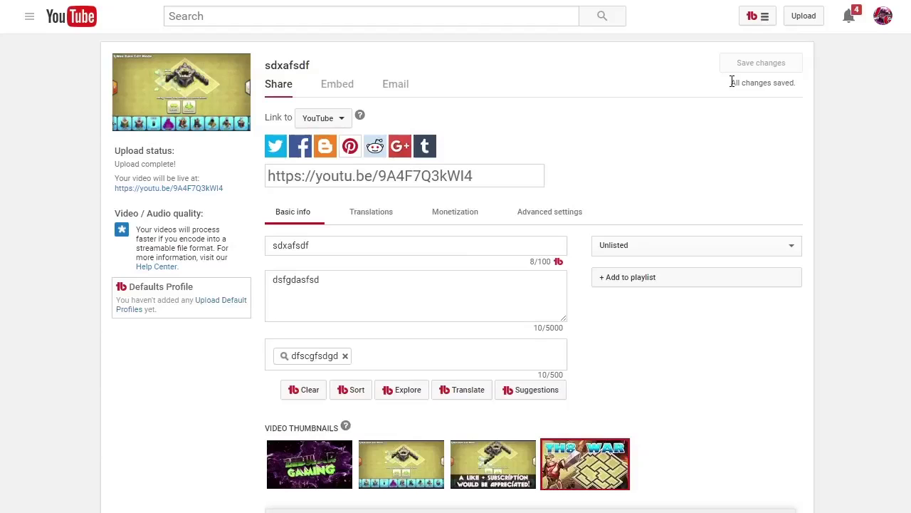
# Step: Scroll the Video Manager list to check the sdxafsdf entry's TH8 WAR thumbnail
pyautogui.scroll(-2, 643, 158)
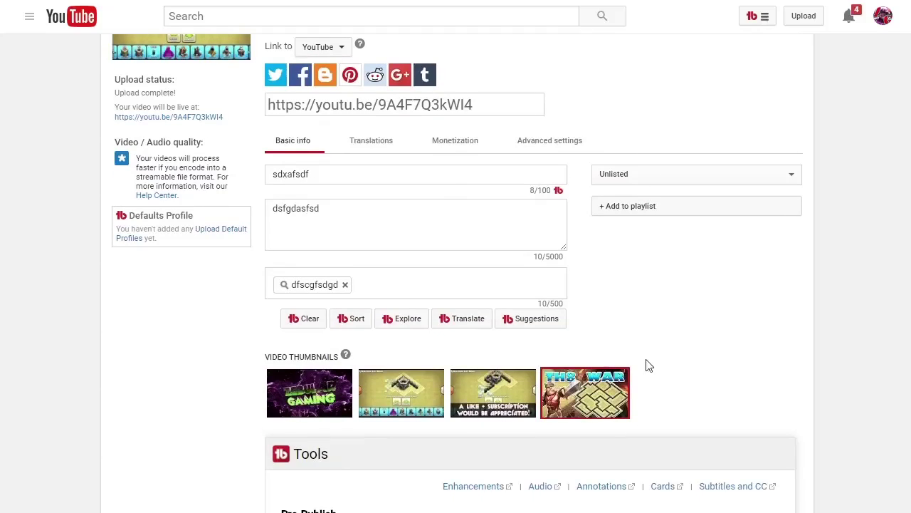
pyautogui.scroll(1, 558, 360)
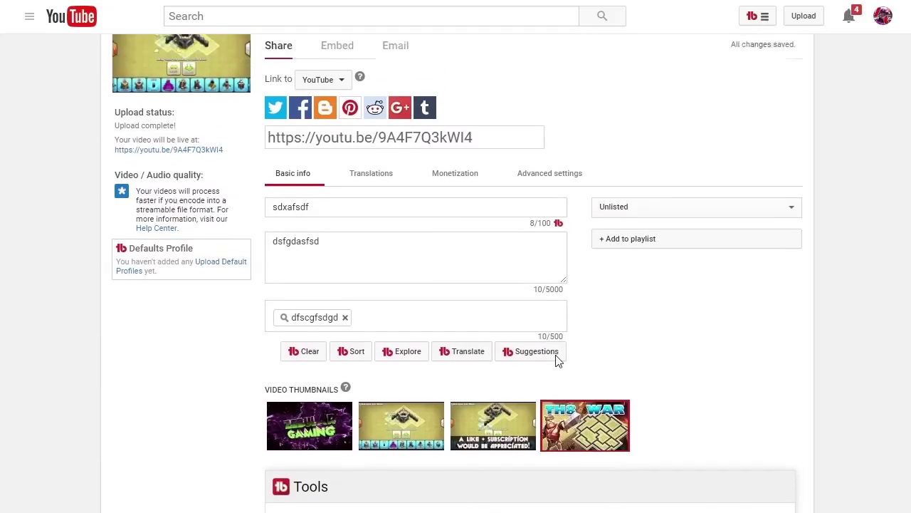
pyautogui.scroll(1, 558, 359)
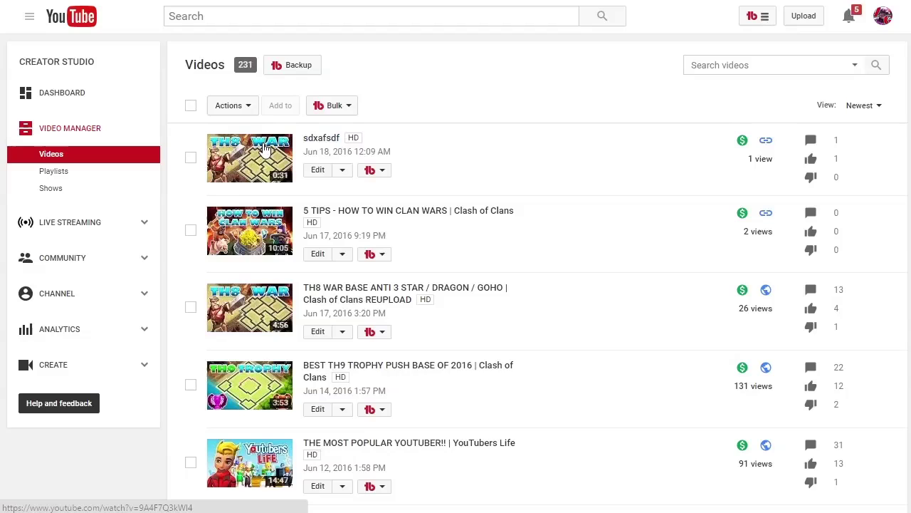
# Step: Open the sdxafsdf video's edit page in a new tab
pyautogui.rightClick(326, 174)
pyautogui.click(381, 182)
pyautogui.hotkey('ctrl', 'Tab')
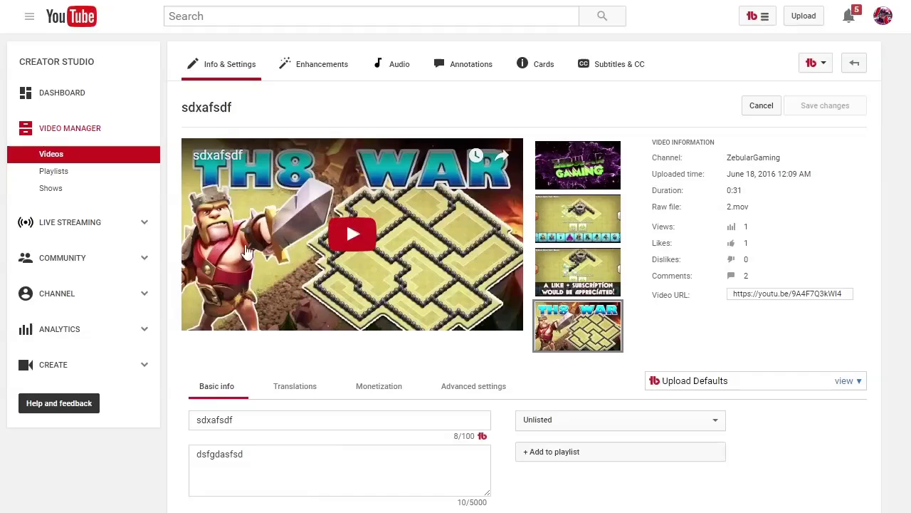
# Step: Change the video's privacy from Unlisted to Public and save
pyautogui.moveTo(558, 347)
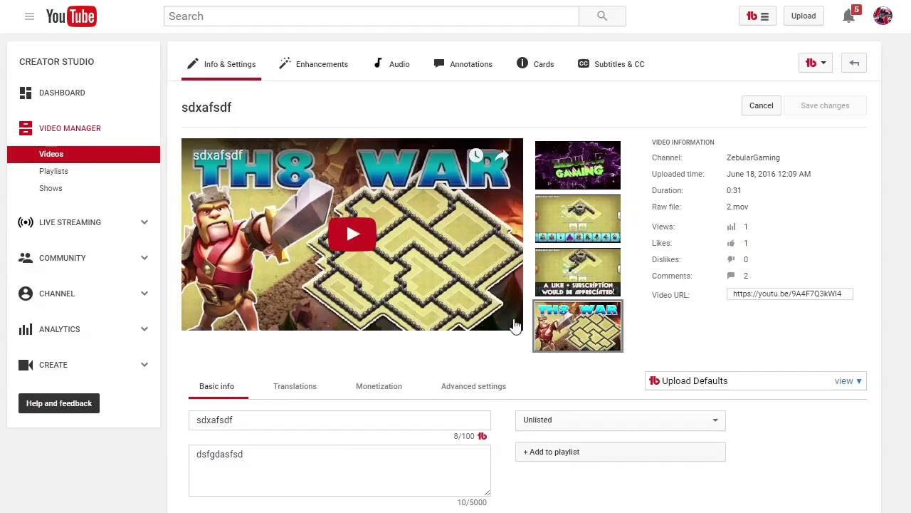
pyautogui.scroll(-1, 518, 326)
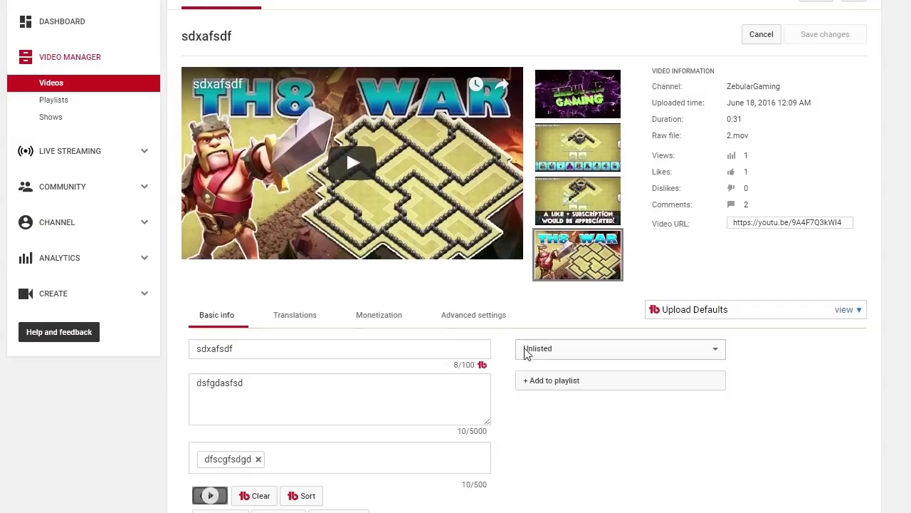
pyautogui.click(527, 351)
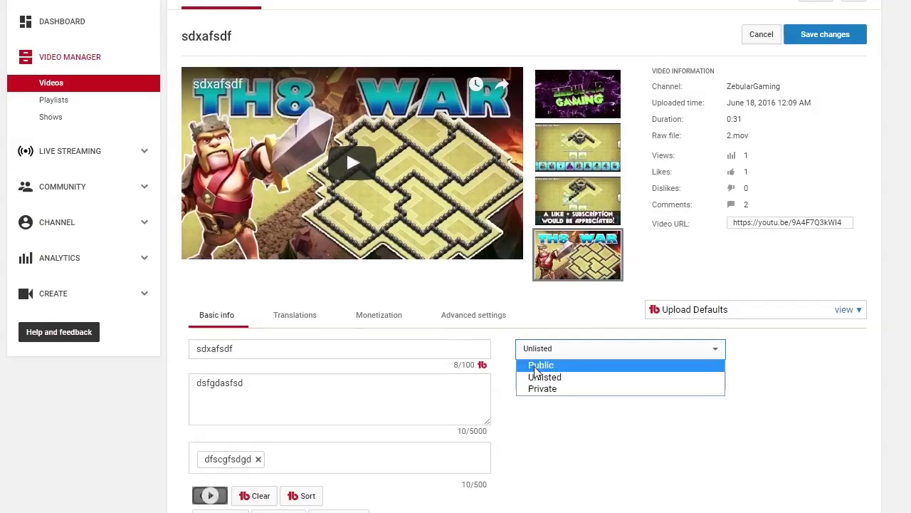
pyautogui.click(540, 366)
pyautogui.click(841, 40)
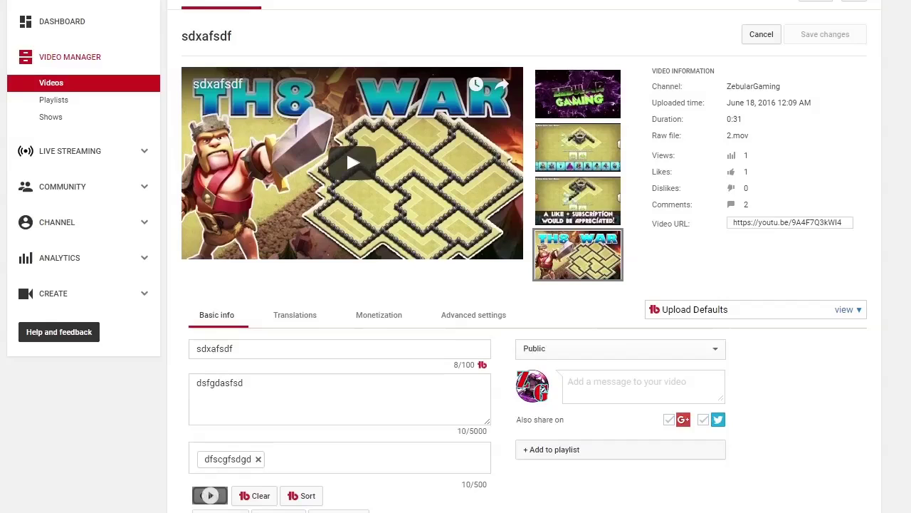
pyautogui.scroll(-3, 728, 330)
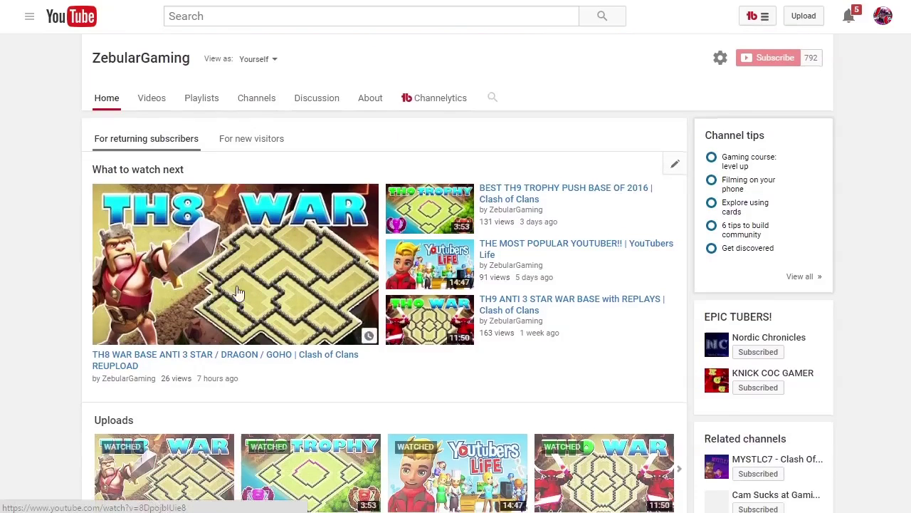
pyautogui.scroll(-2, 382, 299)
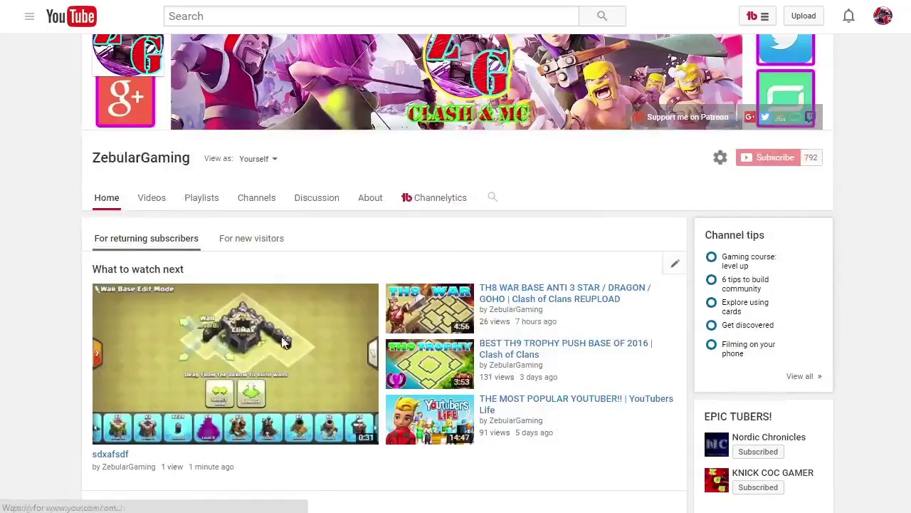
pyautogui.scroll(-3, 242, 267)
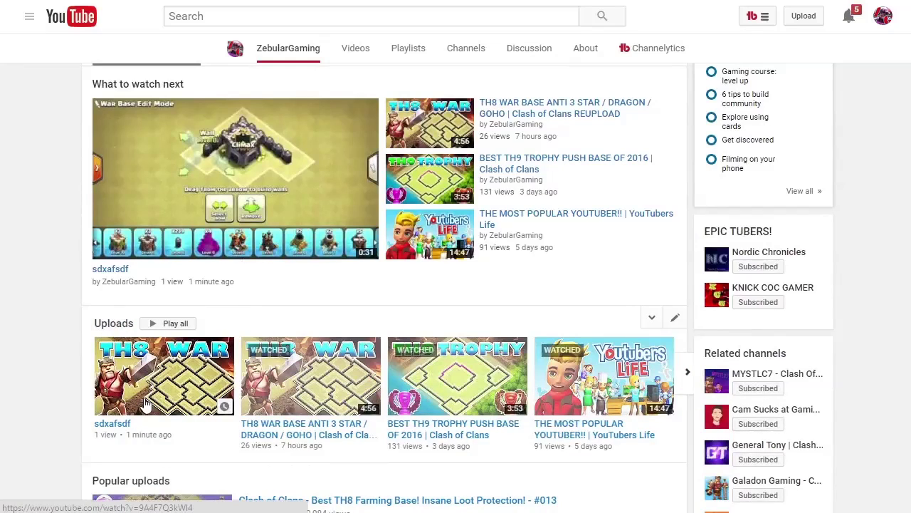
pyautogui.scroll(1, 146, 404)
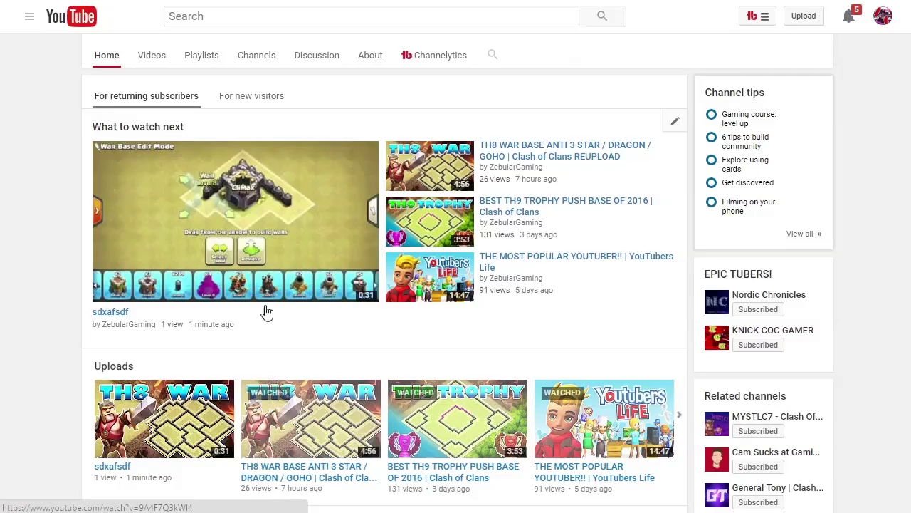
pyautogui.moveTo(101, 126)
pyautogui.mouseDown()
pyautogui.moveTo(187, 128)
pyautogui.moveTo(413, 298)
pyautogui.moveTo(281, 238)
pyautogui.moveTo(252, 252)
pyautogui.moveTo(102, 127)
pyautogui.mouseUp()
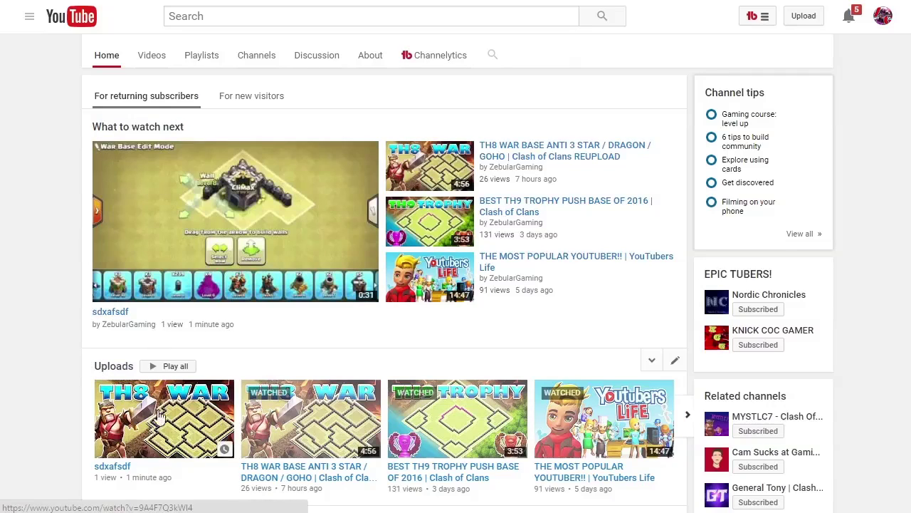
pyautogui.scroll(3, 171, 427)
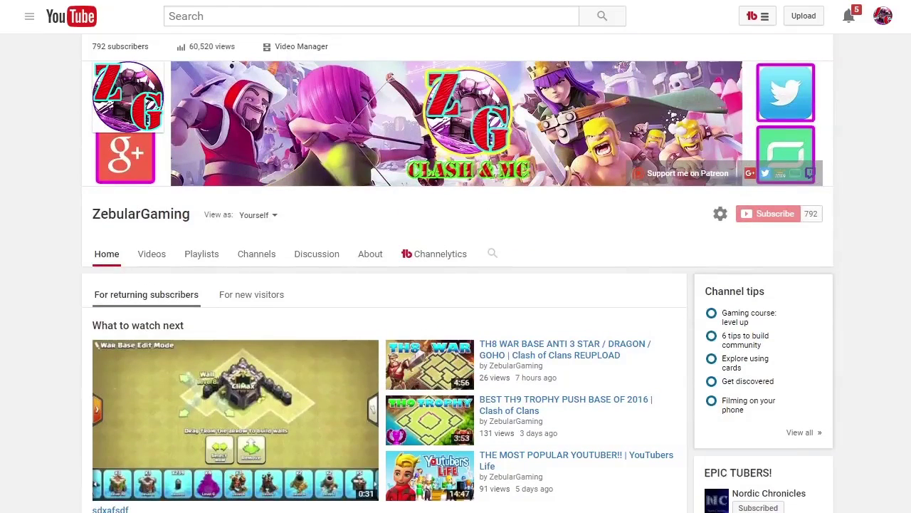
pyautogui.rightClick(272, 47)
# Step: Delete the sdxafsdf video from Video Manager, confirming the deletion
pyautogui.click(290, 57)
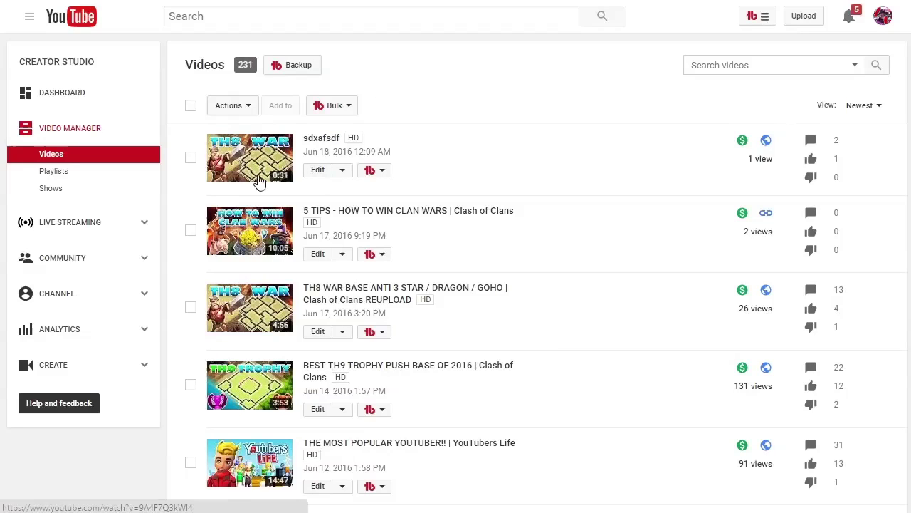
pyautogui.click(342, 175)
pyautogui.click(344, 354)
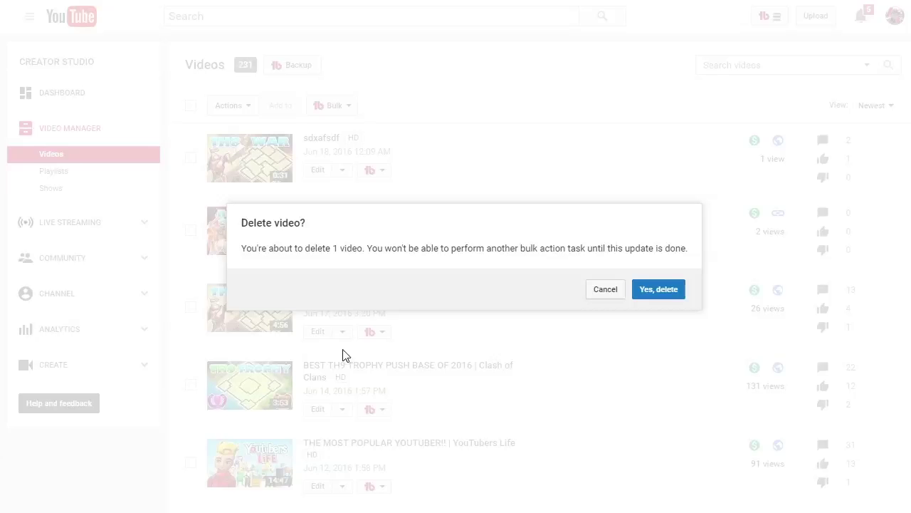
pyautogui.click(667, 299)
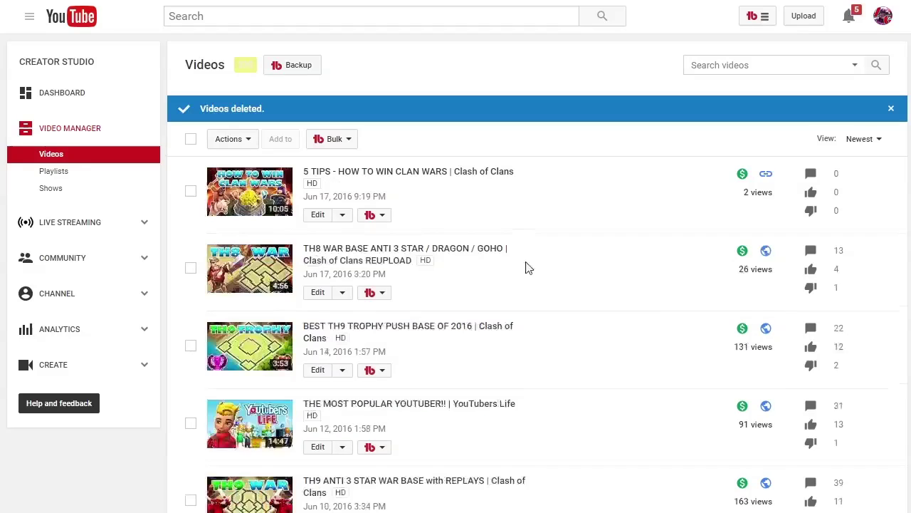
# Step: Open the upload page in a new tab and return to the video folder
pyautogui.rightClick(819, 17)
pyautogui.click(823, 27)
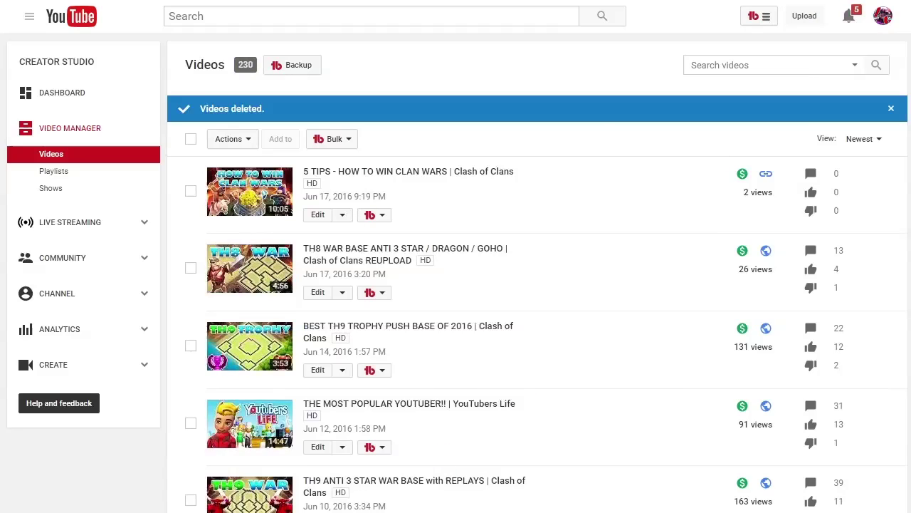
pyautogui.hotkey('alt', 'Tab')
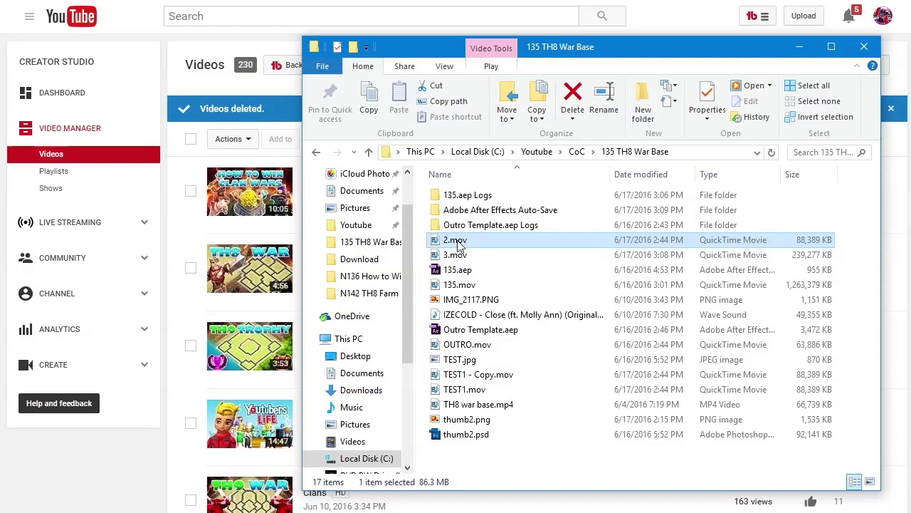
# Step: Drag 2.mov from the 135 TH8 War Base folder onto the YouTube upload page
pyautogui.hotkey('alt', 'Tab')
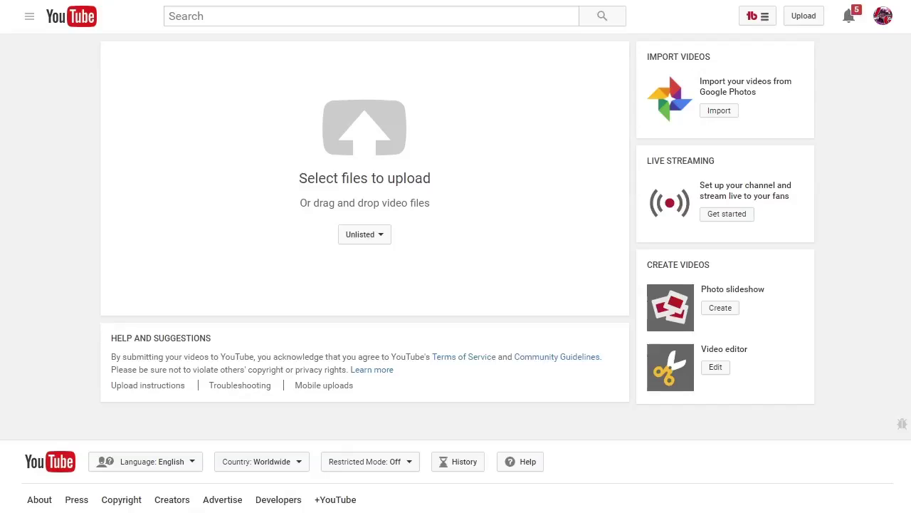
pyautogui.hotkey('alt', 'Tab')
pyautogui.moveTo(456, 240); pyautogui.dragTo(223, 207)
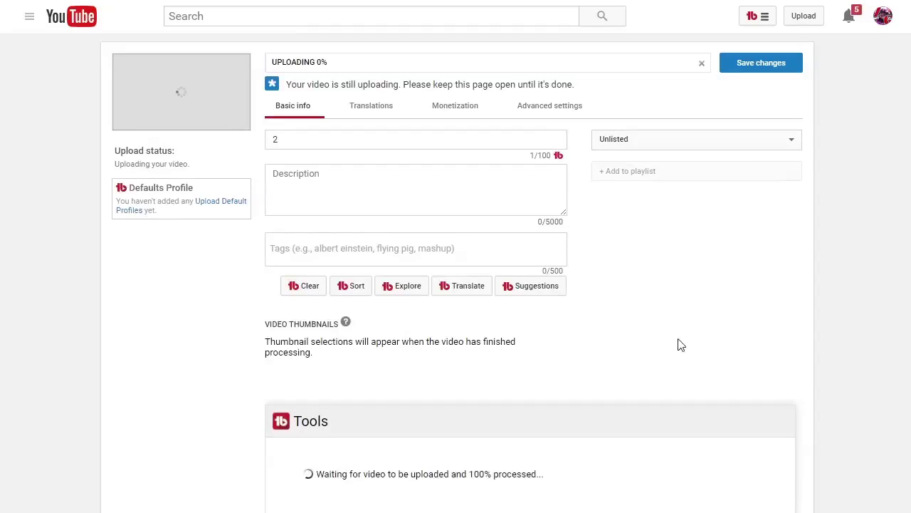
# Step: Retitle the uploading video TEST123
pyautogui.click(305, 136)
pyautogui.click(352, 197)
pyautogui.click(357, 241)
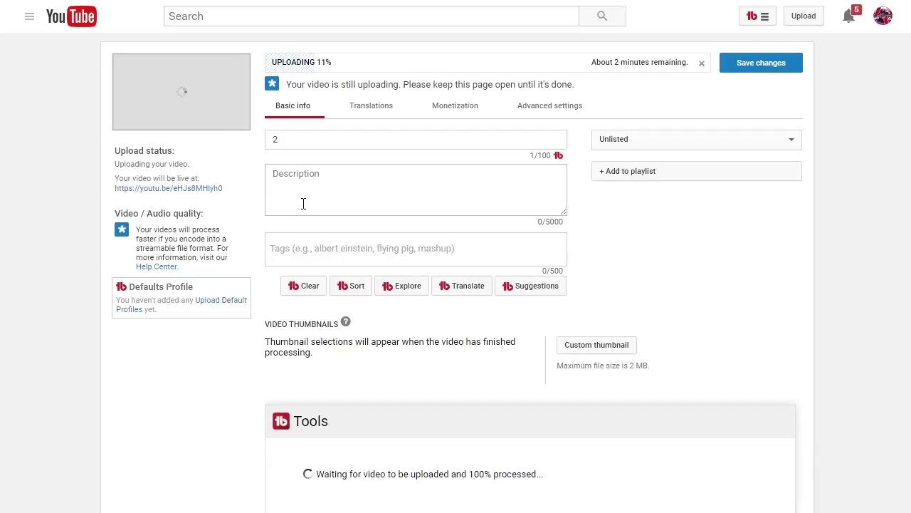
pyautogui.click(305, 138)
pyautogui.hotkey('ctrl', 'a')
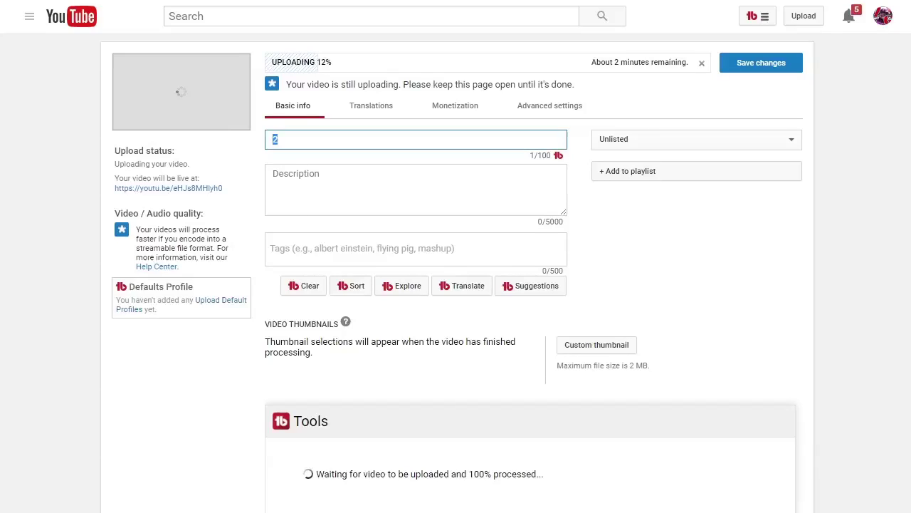
pyautogui.write('fdsafdsfgfdh')
pyautogui.hotkey('ctrl', 'a')
pyautogui.write('TEST123')
# Step: Add the description sdgfsgfasd and the tag dsfgasd
pyautogui.click(359, 185)
pyautogui.write('sdgfsgfasd')
pyautogui.click(305, 251)
pyautogui.write('dsfgasd')
pyautogui.press('Return')
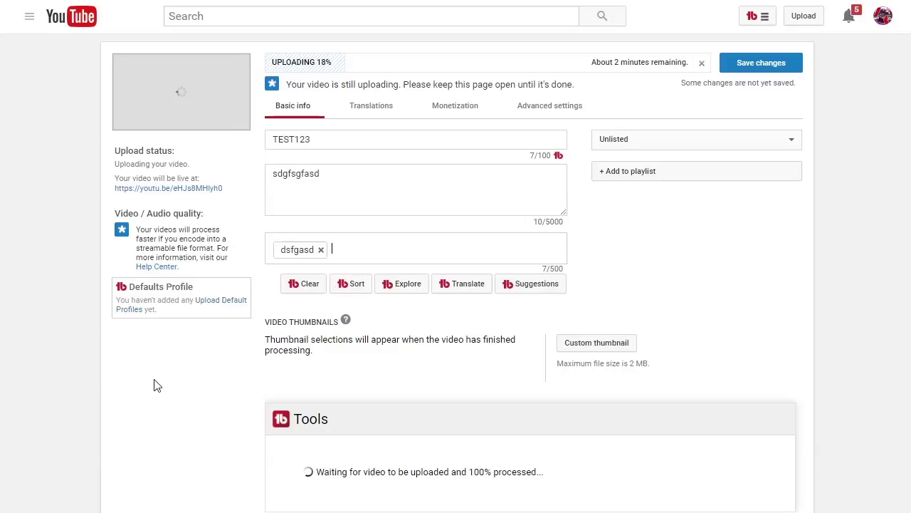
# Step: In Advanced settings, set the game title to Clash of Clans
pyautogui.click(563, 110)
pyautogui.click(578, 191)
pyautogui.write('cl')
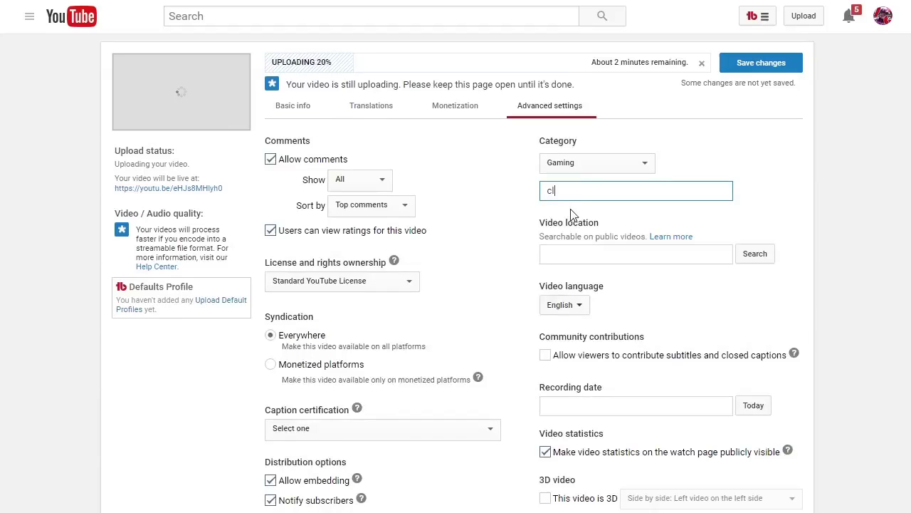
pyautogui.click(575, 214)
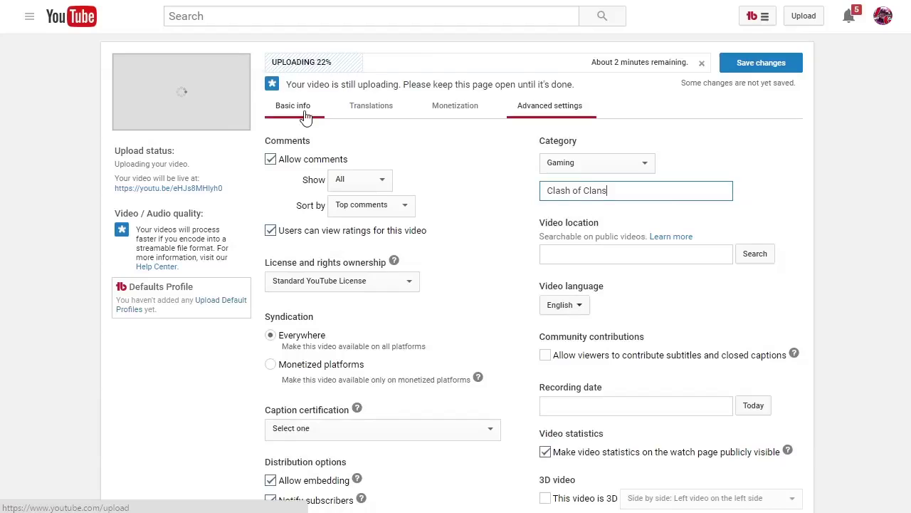
pyautogui.click(302, 107)
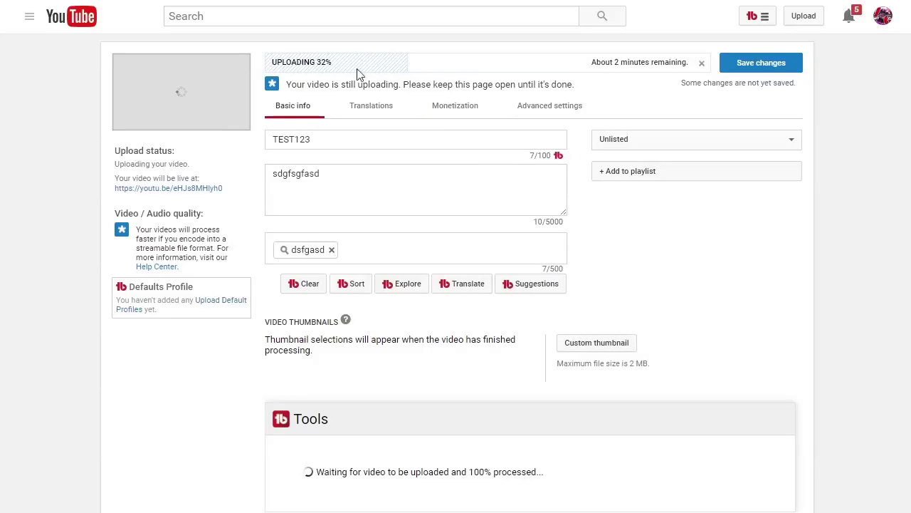
# Step: Wait on the upload page until TEST123 finishes transferring and shows PROCESSING at 0%
pyautogui.moveTo(272, 63); pyautogui.dragTo(348, 64)
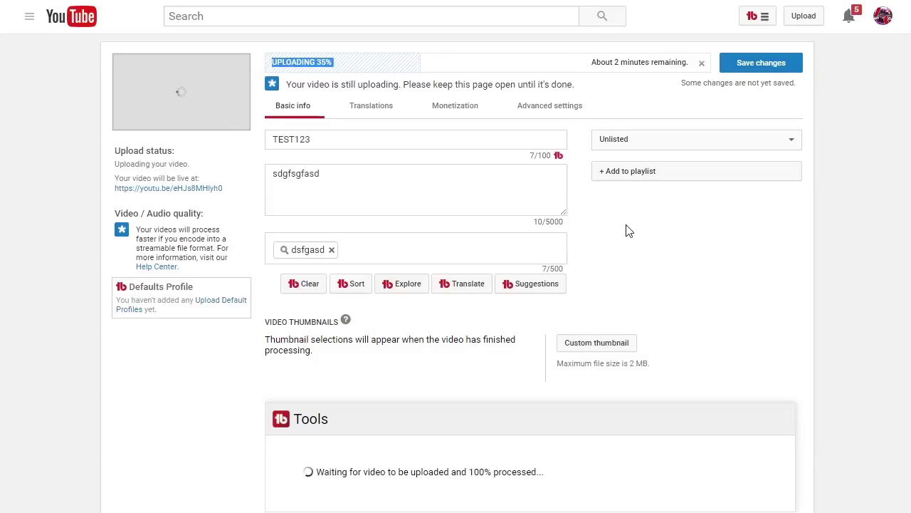
pyautogui.click(643, 190)
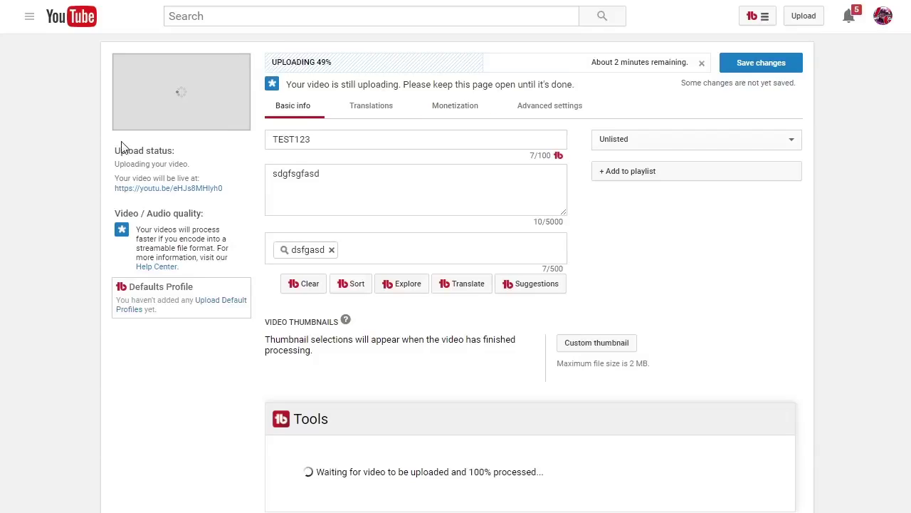
pyautogui.moveTo(114, 165); pyautogui.dragTo(210, 160)
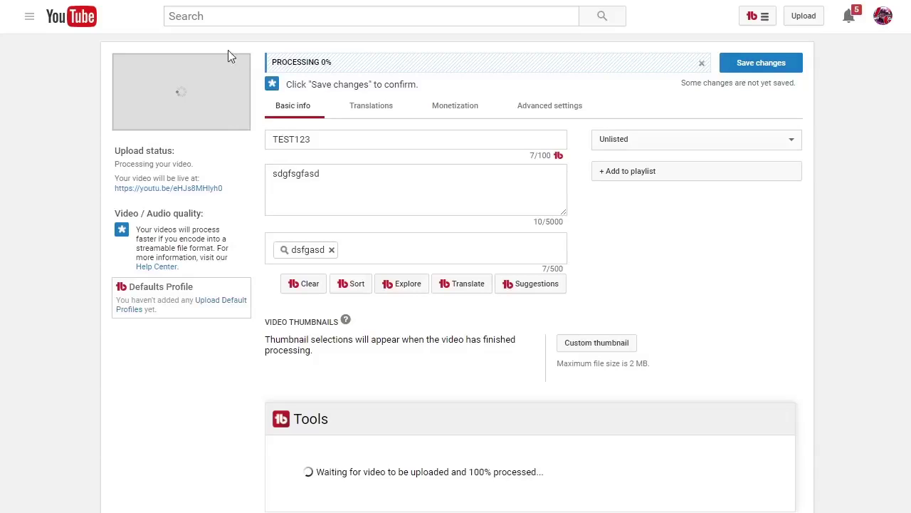
# Step: Choose TEST.jpg as TEST123's custom thumbnail and save the changes
pyautogui.moveTo(112, 168); pyautogui.dragTo(202, 164)
pyautogui.click(615, 343)
pyautogui.click(525, 229)
pyautogui.doubleClick(526, 232)
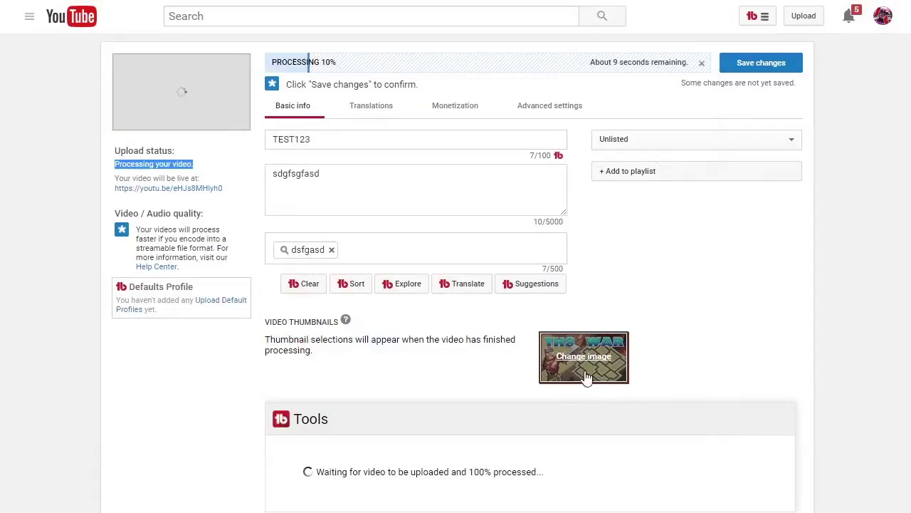
pyautogui.click(748, 71)
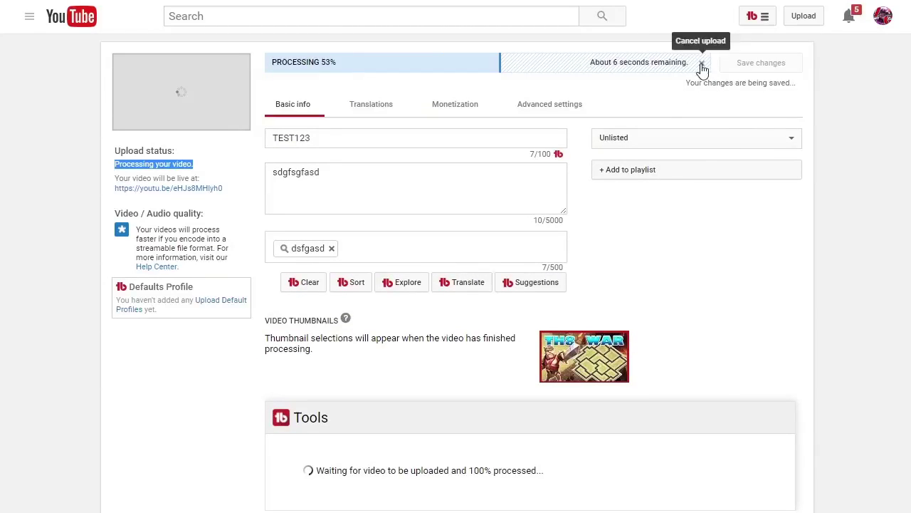
pyautogui.moveTo(722, 86); pyautogui.dragTo(804, 87)
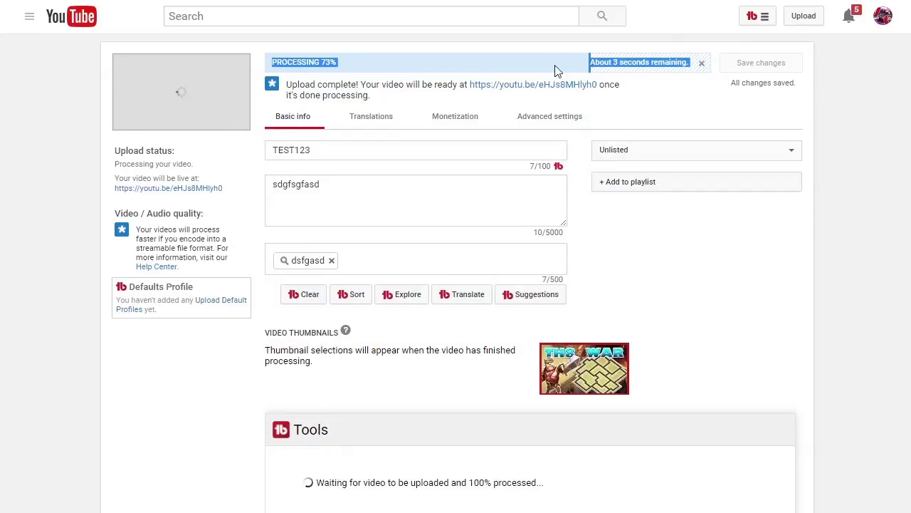
pyautogui.click(638, 95)
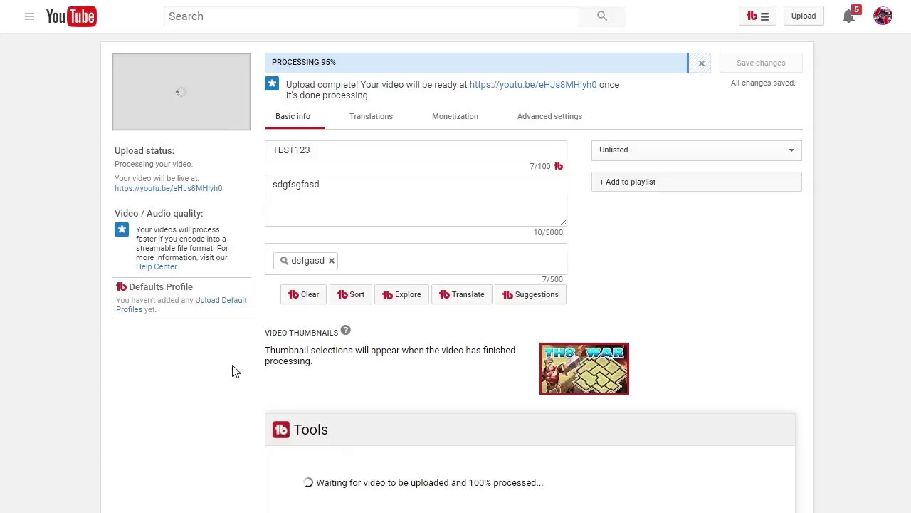
# Step: Scroll the upload page while TEST123 finishes processing and its thumbnail choices load
pyautogui.scroll(-1, 406, 432)
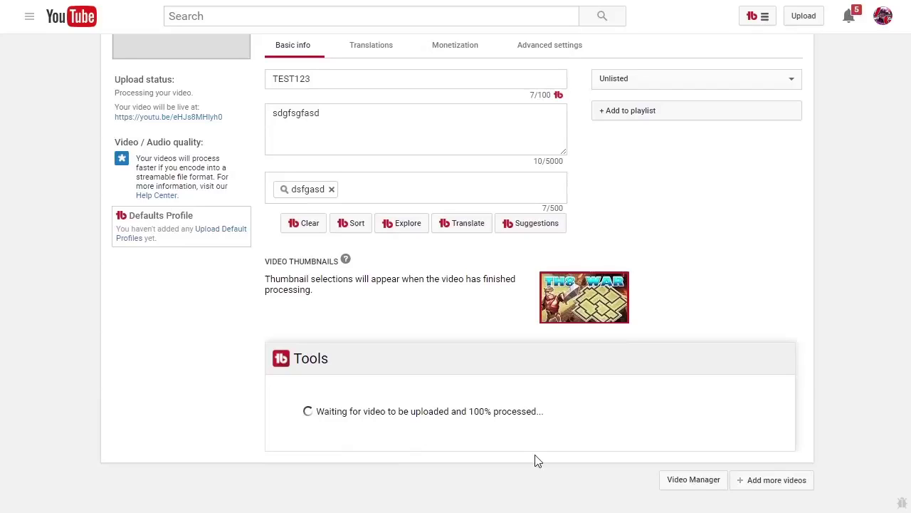
pyautogui.scroll(1, 329, 429)
pyautogui.scroll(-1, 330, 429)
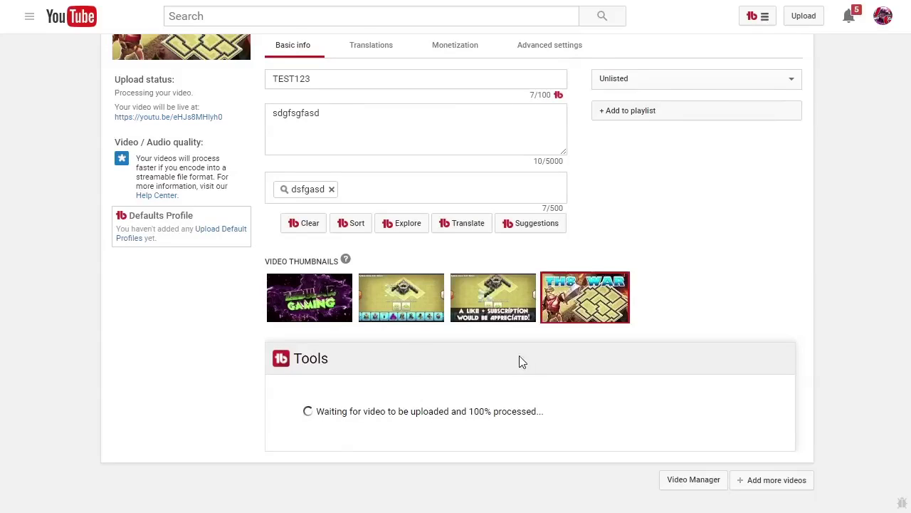
pyautogui.scroll(1, 519, 357)
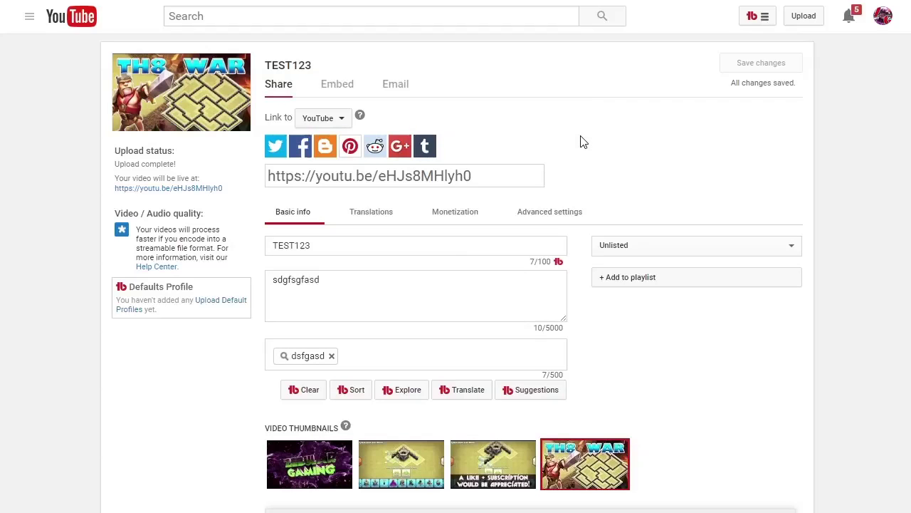
pyautogui.scroll(-3, 581, 142)
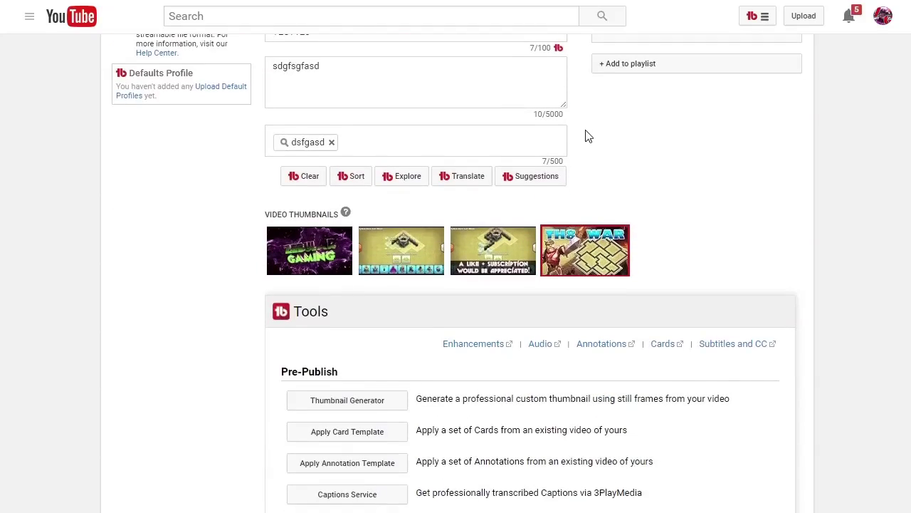
pyautogui.scroll(3, 586, 136)
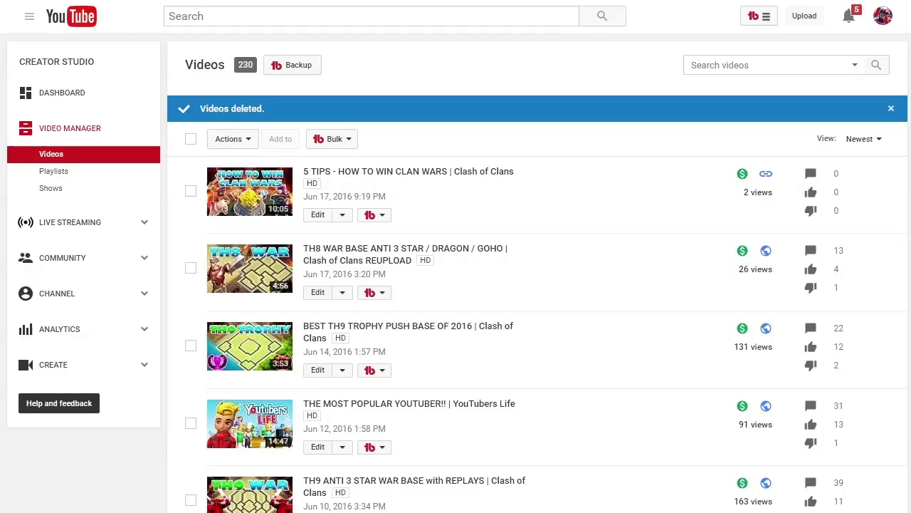
# Step: Leave the upload page and check that TEST123 tops the channel's video list
pyautogui.click(75, 17)
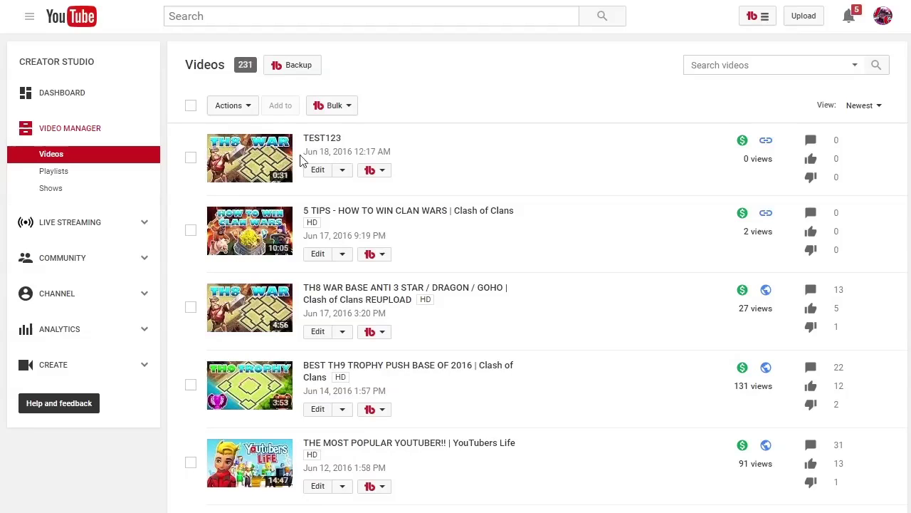
pyautogui.rightClick(319, 175)
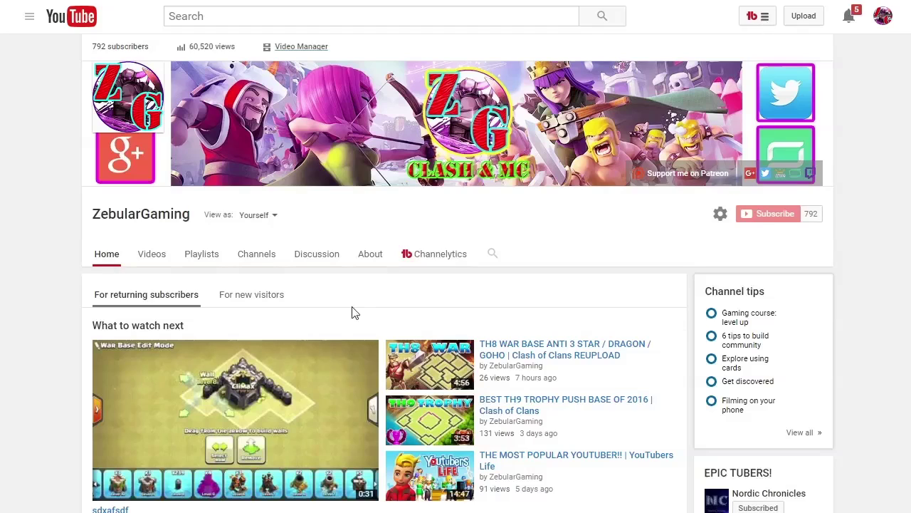
pyautogui.scroll(-2, 351, 313)
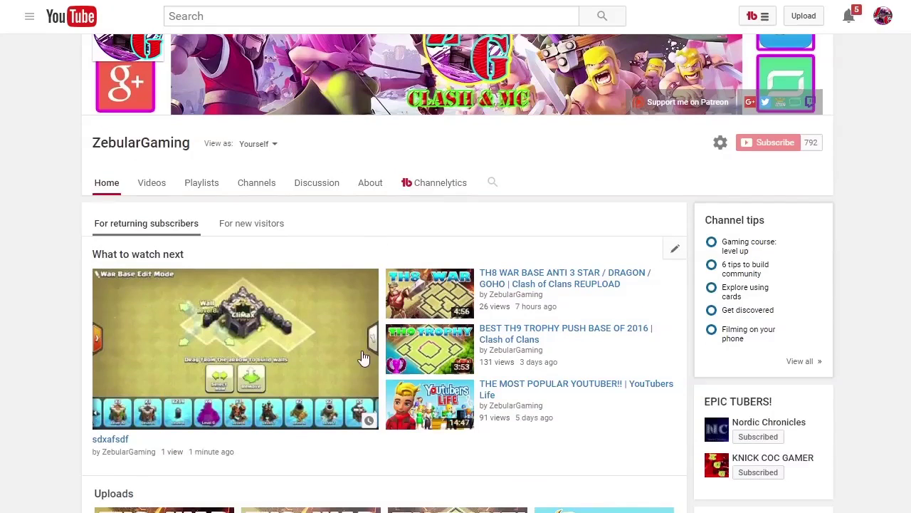
pyautogui.scroll(2, 372, 271)
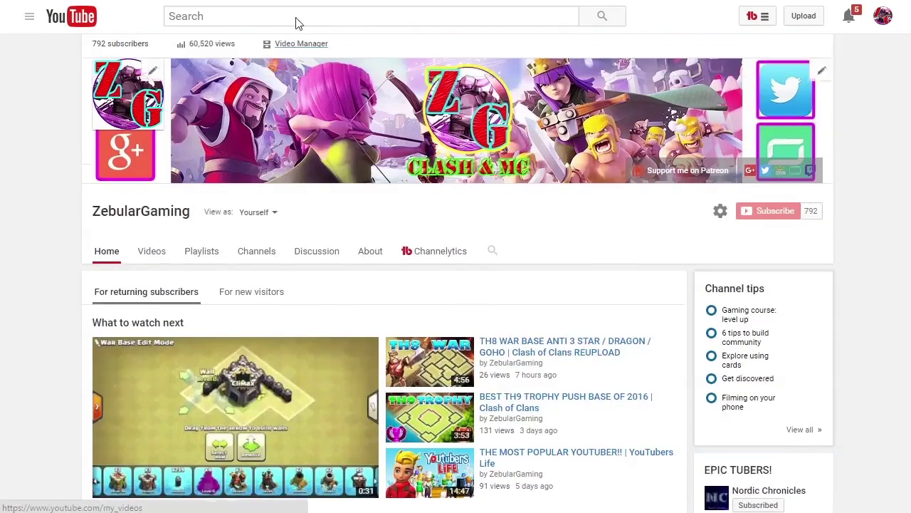
pyautogui.scroll(-2, 131, 474)
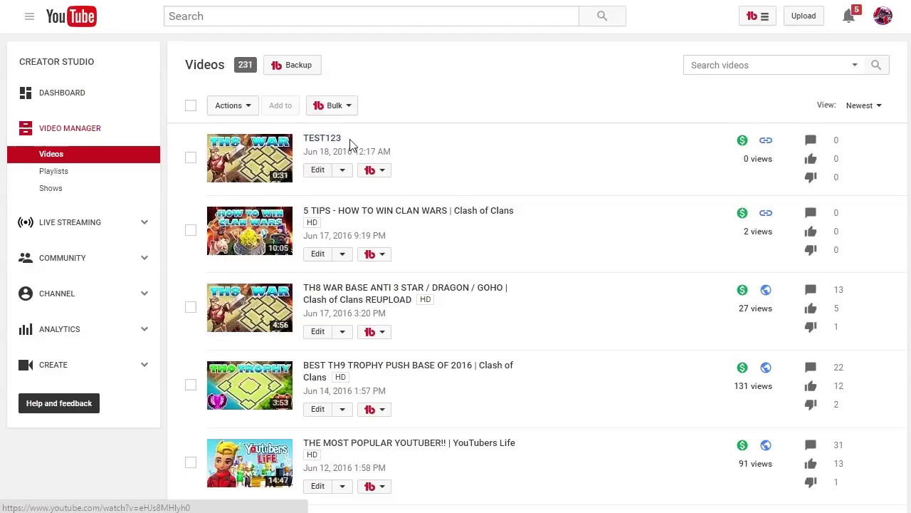
# Step: Open TEST123's edit page from the video list
pyautogui.rightClick(318, 172)
pyautogui.click(313, 176)
pyautogui.click(310, 175)
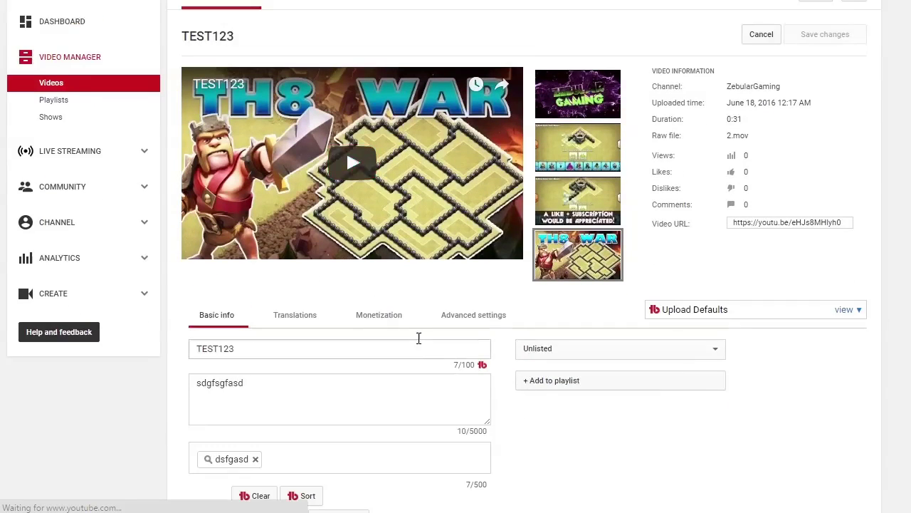
# Step: Replace the description with 'dfadsfgfds' and change the title to TEST123m
pyautogui.scroll(-2, 370, 335)
pyautogui.moveTo(315, 335); pyautogui.dragTo(46, 283)
pyautogui.write('dfadsfgfds')
pyautogui.click(252, 279)
pyautogui.write('sasd')
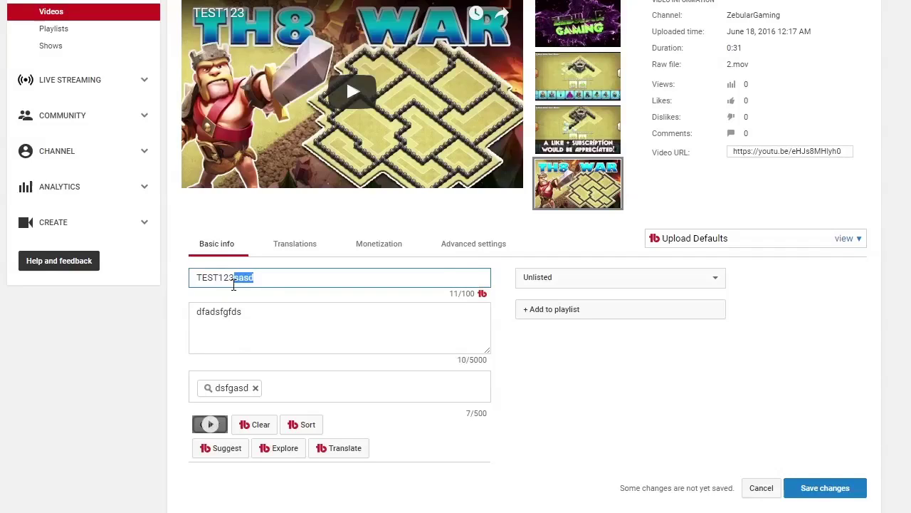
pyautogui.write('m')
# Step: Set the video's privacy to Public and save all the changes
pyautogui.scroll(3, 533, 309)
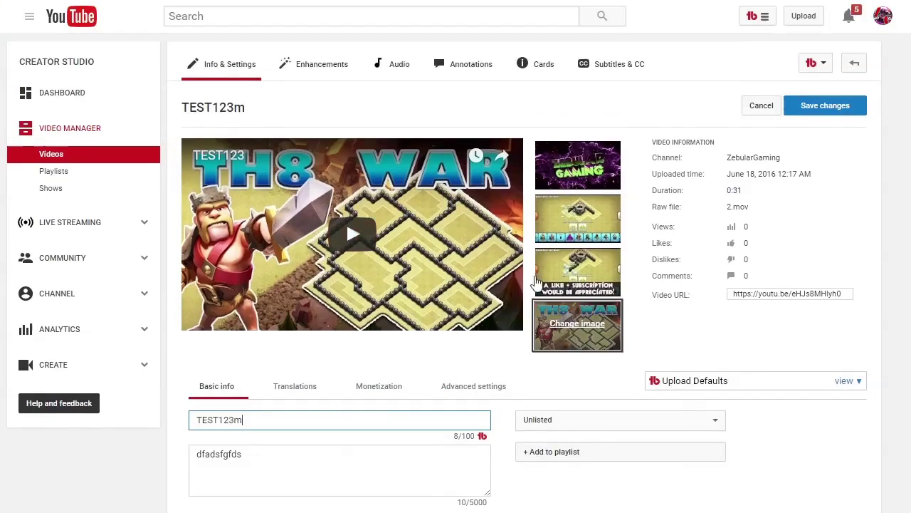
pyautogui.scroll(-2, 409, 242)
pyautogui.scroll(-1, 410, 242)
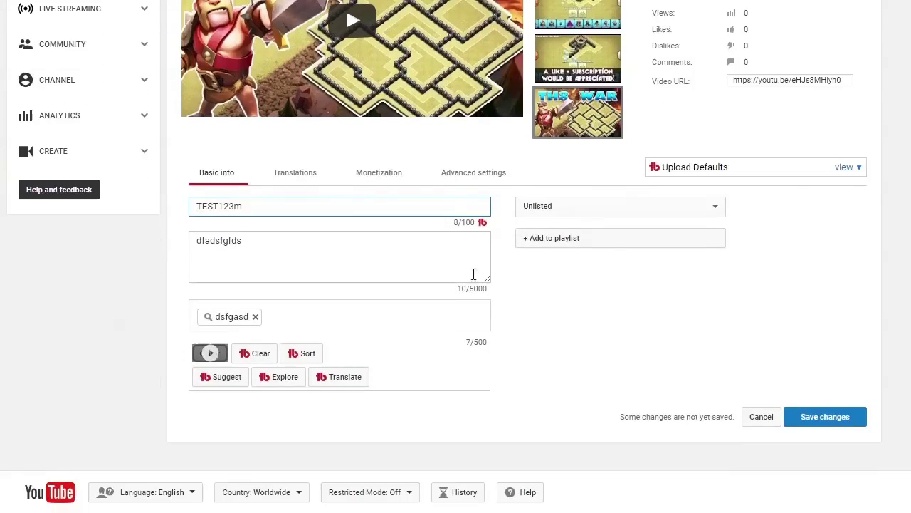
pyautogui.click(597, 206)
pyautogui.click(585, 225)
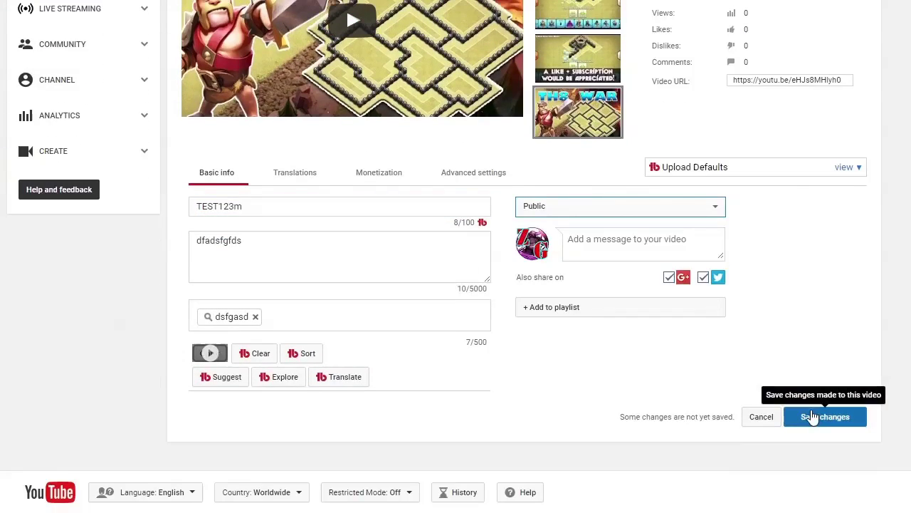
pyautogui.click(814, 413)
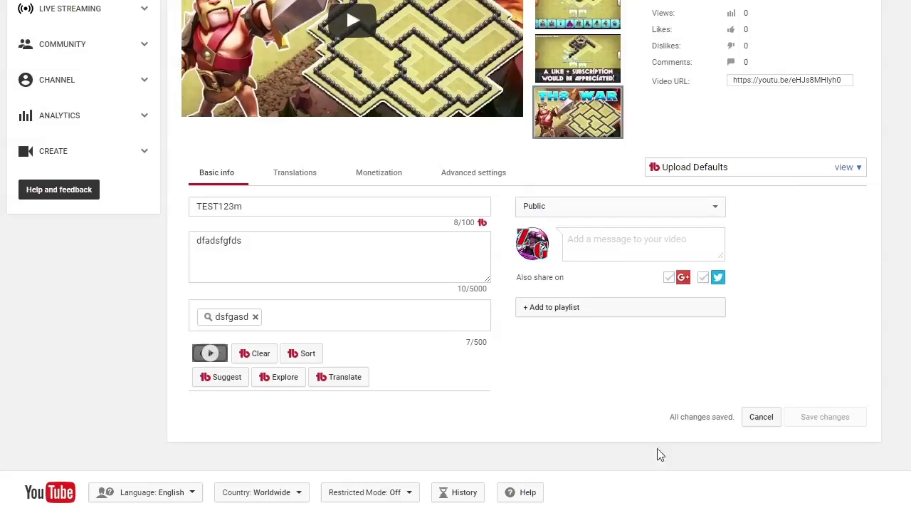
pyautogui.tripleClick(684, 417)
pyautogui.scroll(3, 794, 126)
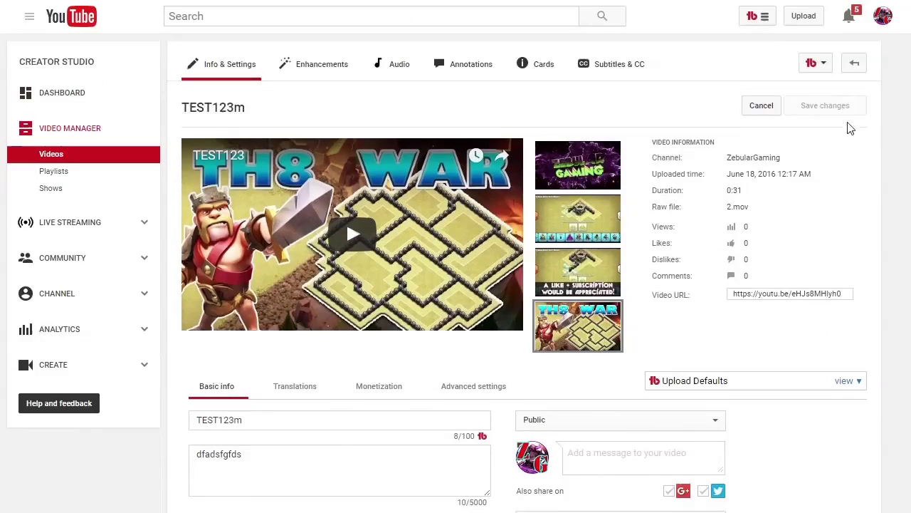
# Step: Return to the channel home page and reload it to see the updated video
pyautogui.click(857, 64)
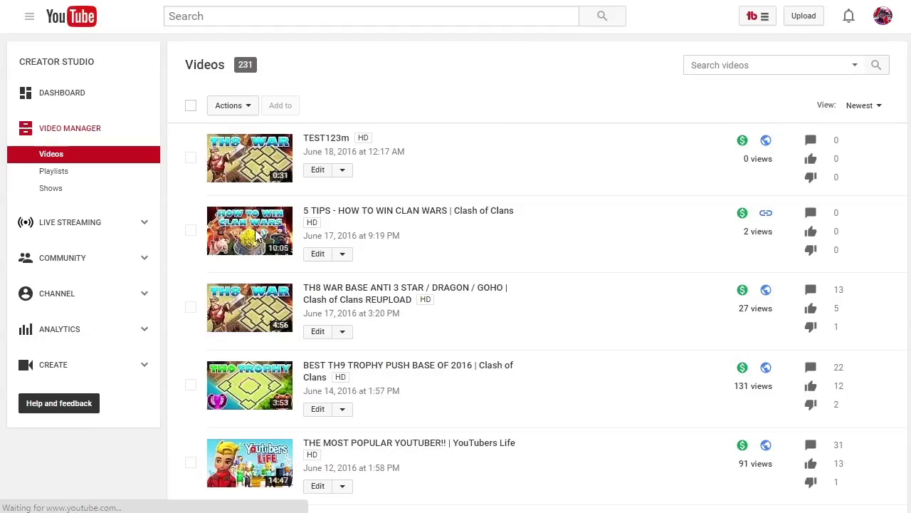
pyautogui.hotkey('alt', 'Left')
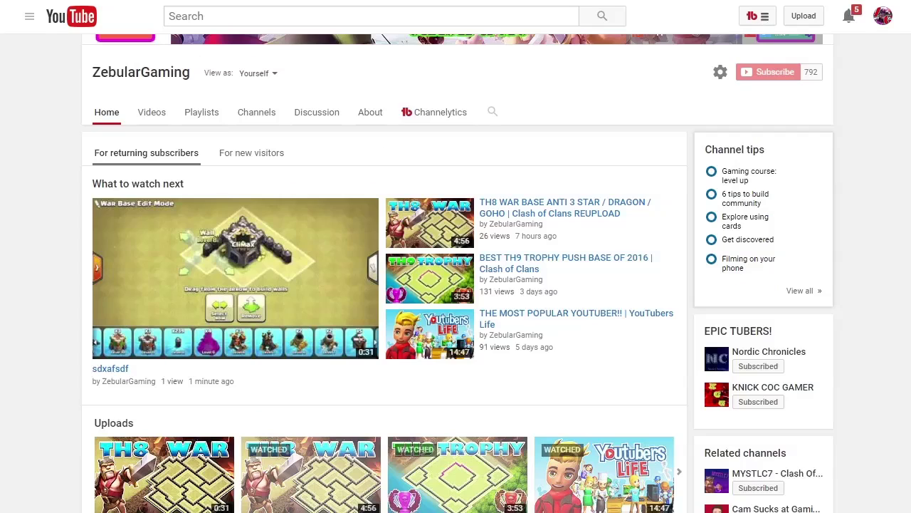
pyautogui.press('F5')
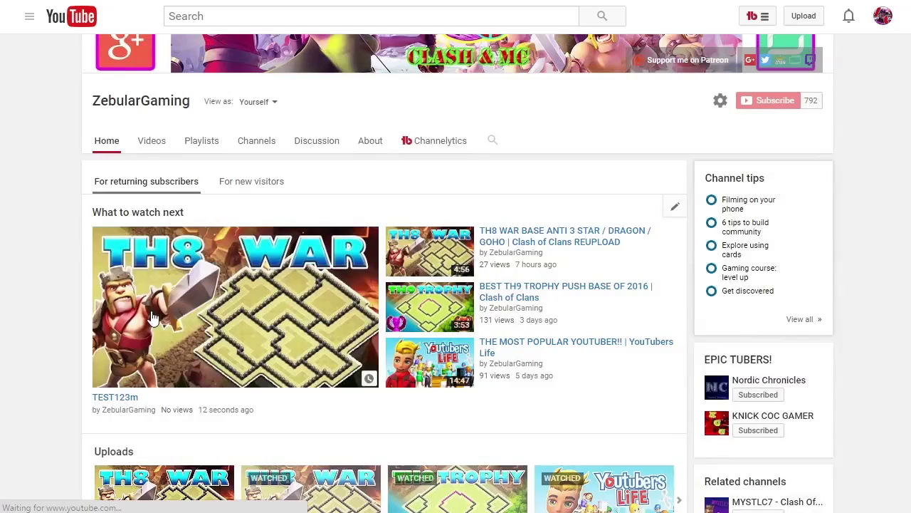
pyautogui.scroll(-2, 152, 317)
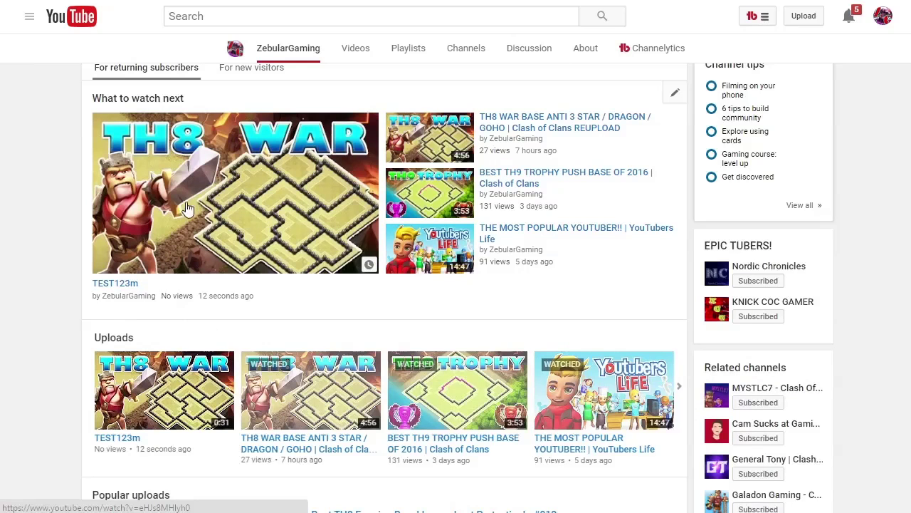
pyautogui.scroll(2, 153, 292)
pyautogui.scroll(-1, 215, 415)
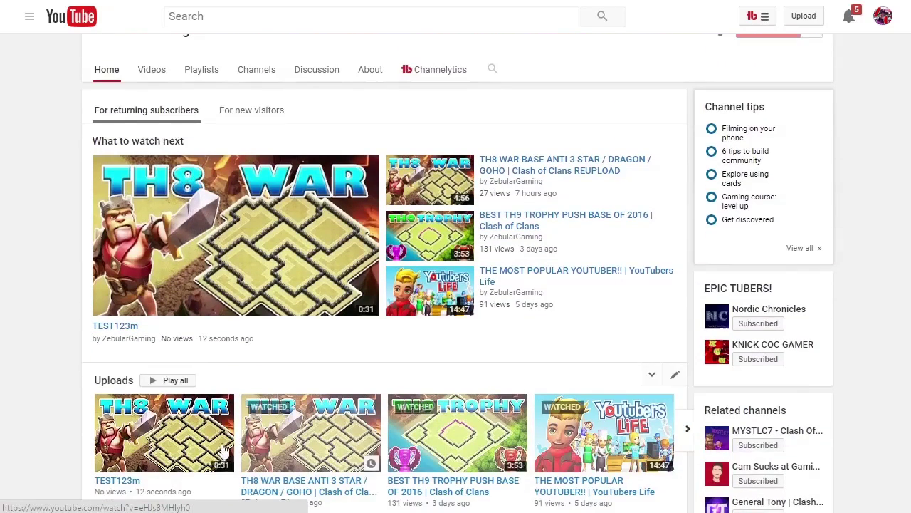
pyautogui.scroll(-3, 271, 214)
pyautogui.scroll(-2, 291, 463)
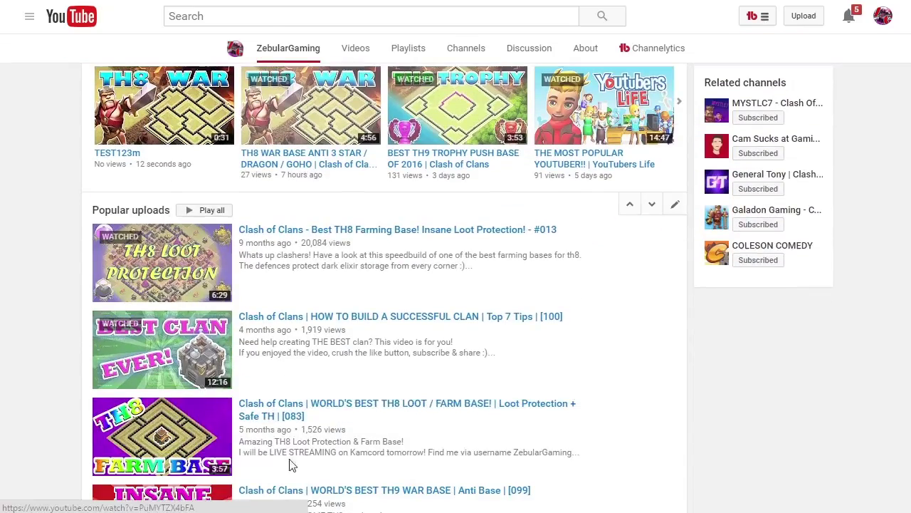
pyautogui.scroll(6, 260, 342)
# Step: Go from the channel's Videos tab to the Video Manager list of uploads
pyautogui.click(149, 142)
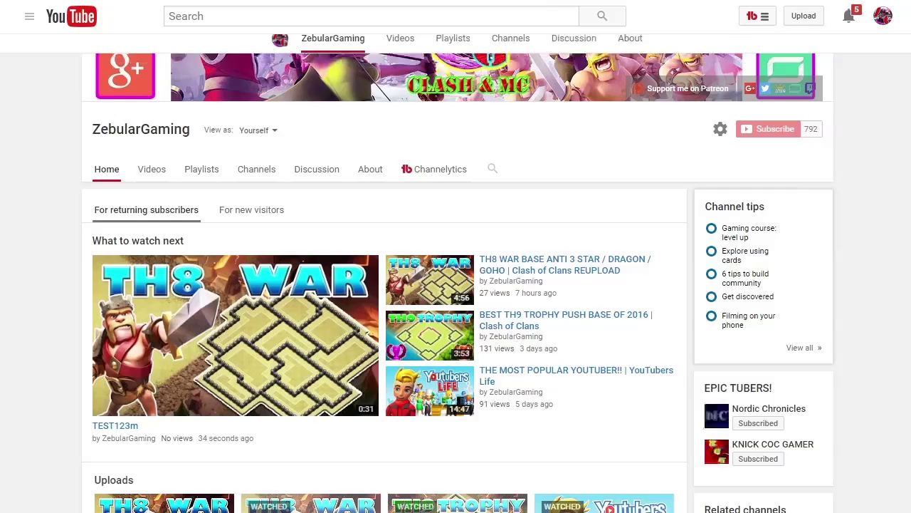
pyautogui.scroll(-2, 214, 141)
pyautogui.scroll(3, 264, 57)
pyautogui.click(264, 46)
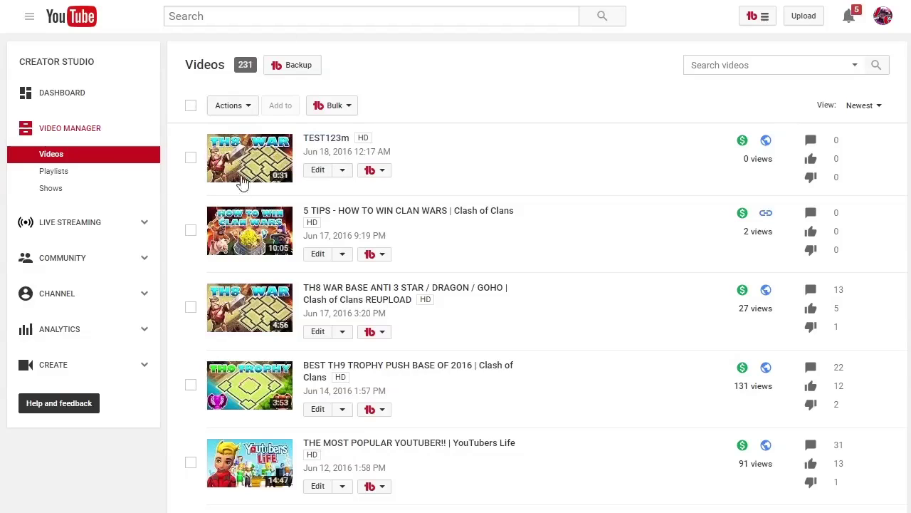
# Step: Open TEST123m's edit page and review its Advanced settings and Monetization options
pyautogui.click(318, 171)
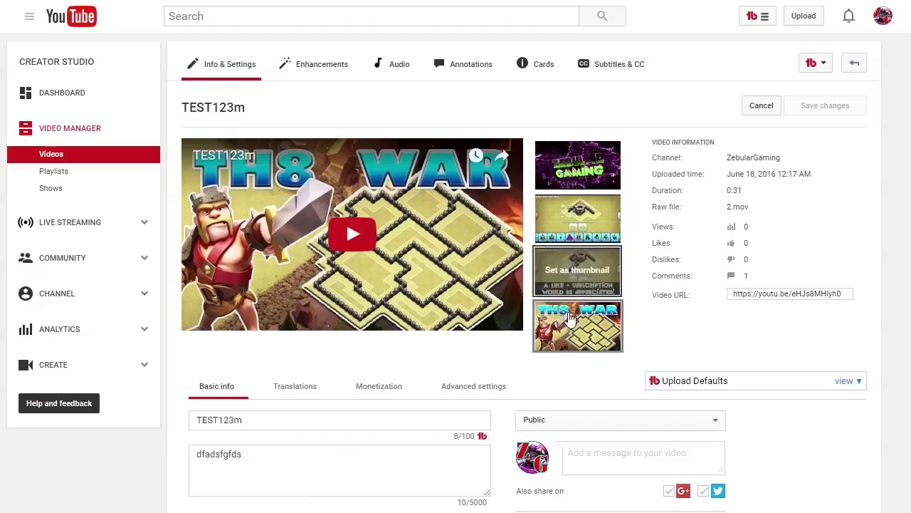
pyautogui.moveTo(578, 333)
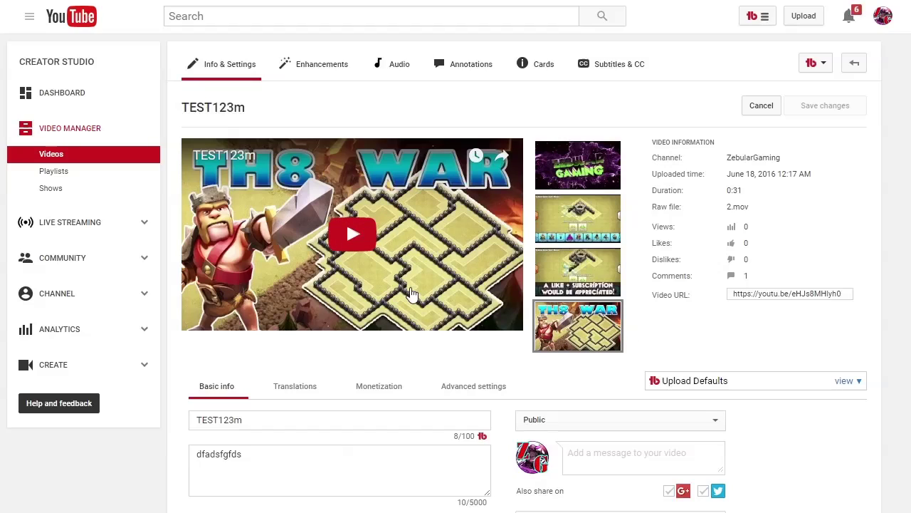
pyautogui.scroll(-2, 417, 281)
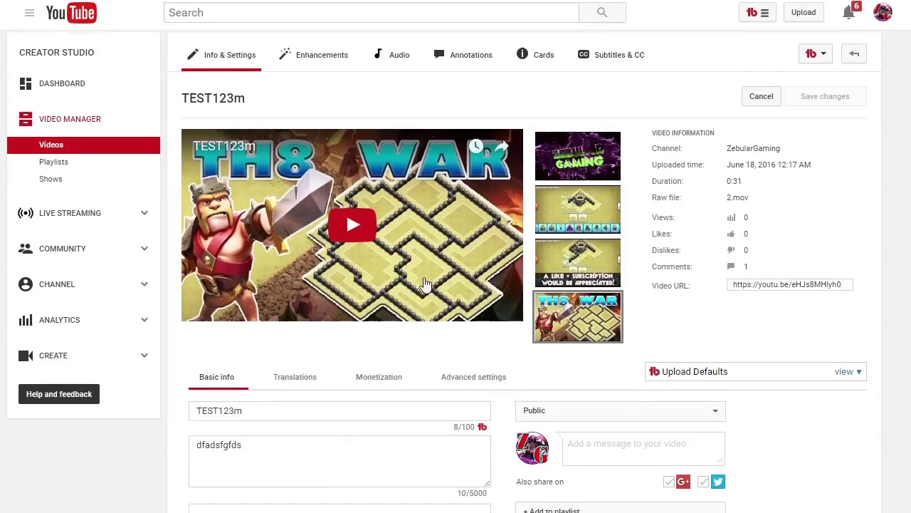
pyautogui.click(463, 247)
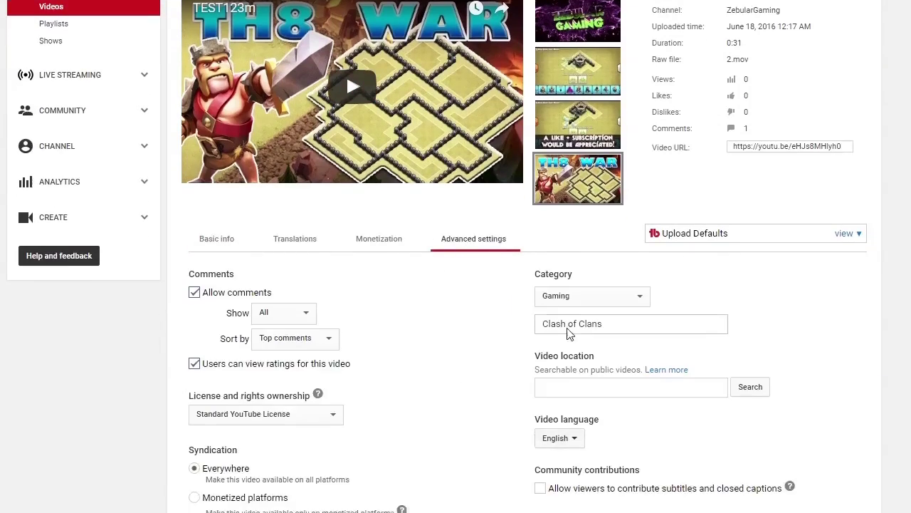
pyautogui.scroll(-1, 502, 321)
pyautogui.scroll(3, 463, 335)
pyautogui.click(384, 386)
pyautogui.scroll(-2, 354, 353)
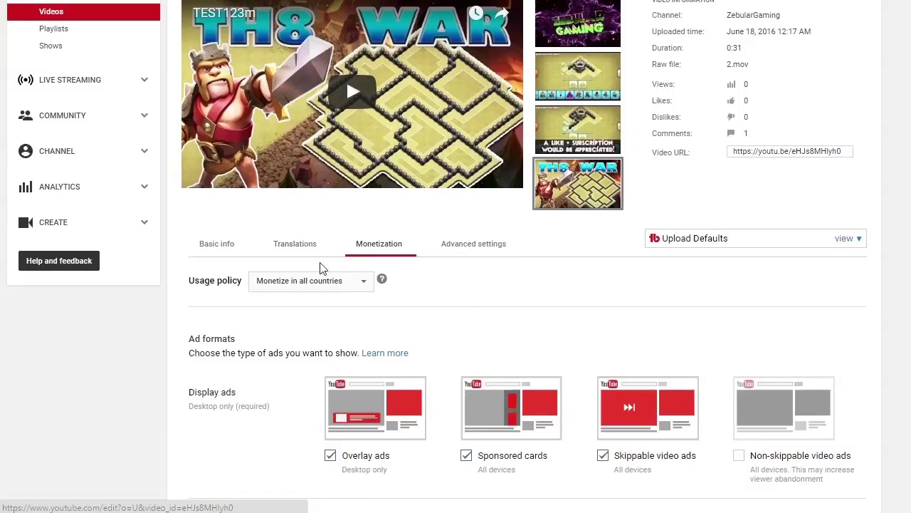
pyautogui.scroll(-4, 331, 320)
pyautogui.scroll(2, 266, 289)
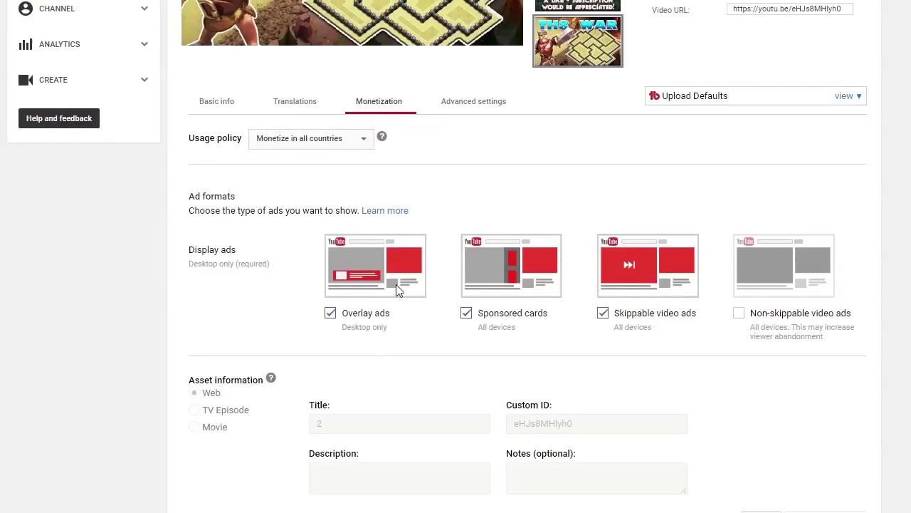
pyautogui.scroll(-2, 346, 344)
pyautogui.scroll(3, 370, 187)
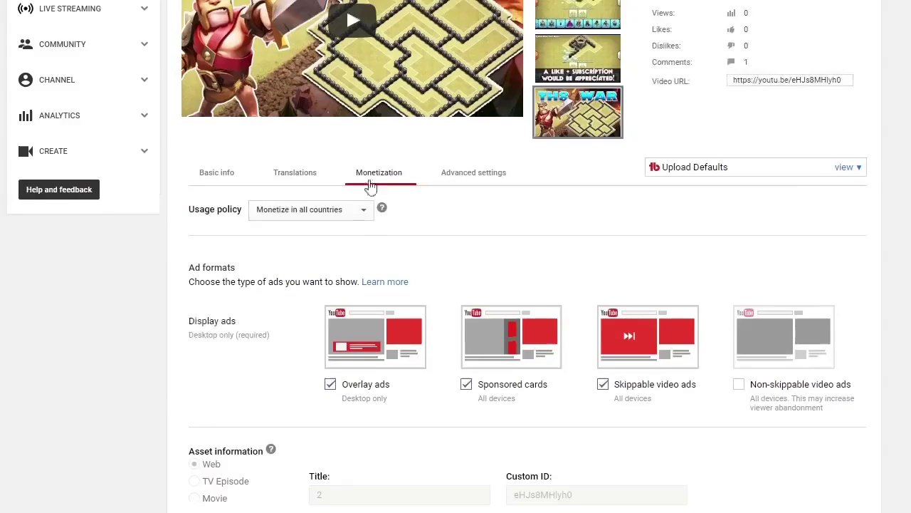
# Step: Check the Translations section, then return to the Basic info fields
pyautogui.click(301, 177)
pyautogui.click(218, 174)
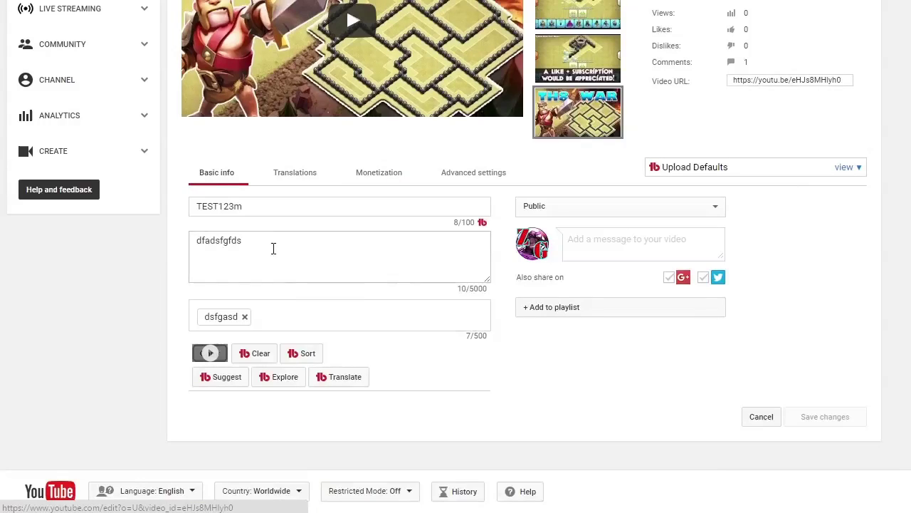
pyautogui.click(375, 247)
pyautogui.scroll(2, 508, 289)
pyautogui.moveTo(576, 258)
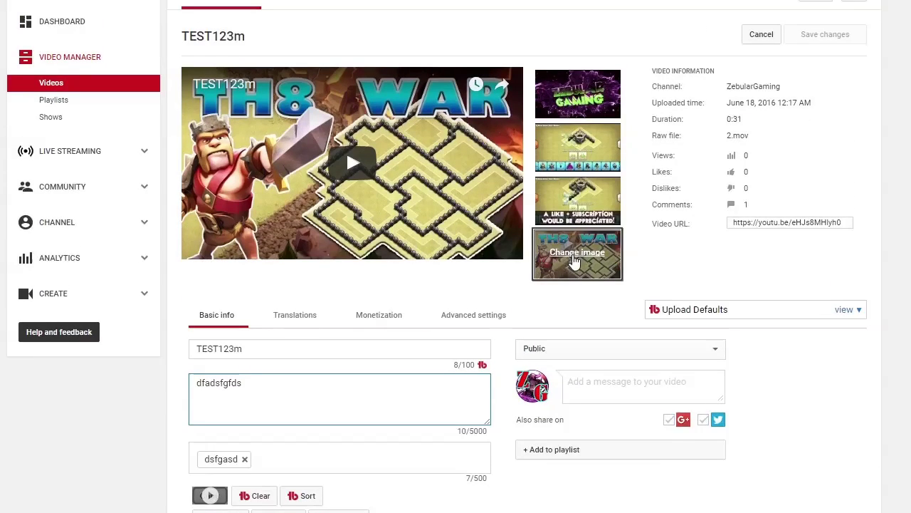
pyautogui.scroll(1, 571, 260)
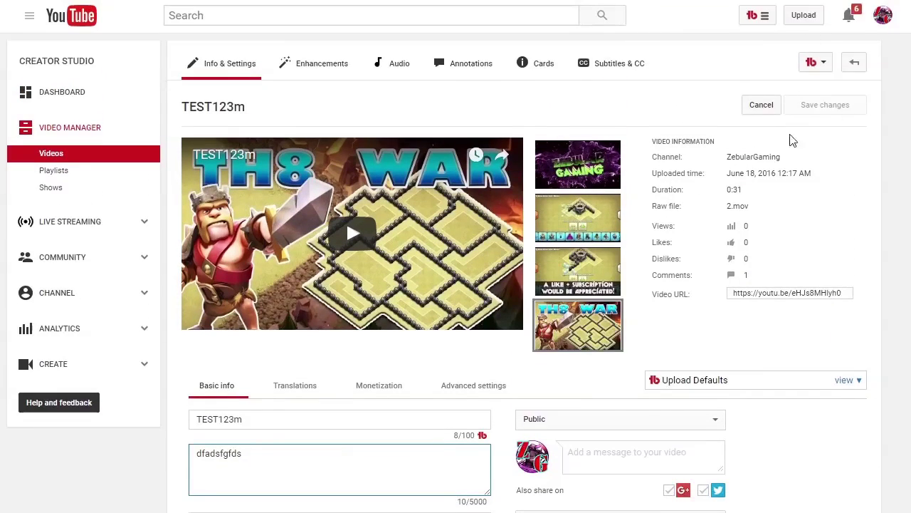
# Step: Append 'dfds' to make the title TEST123mdfds, save, and cancel out of the form
pyautogui.click(362, 416)
pyautogui.write('dfds')
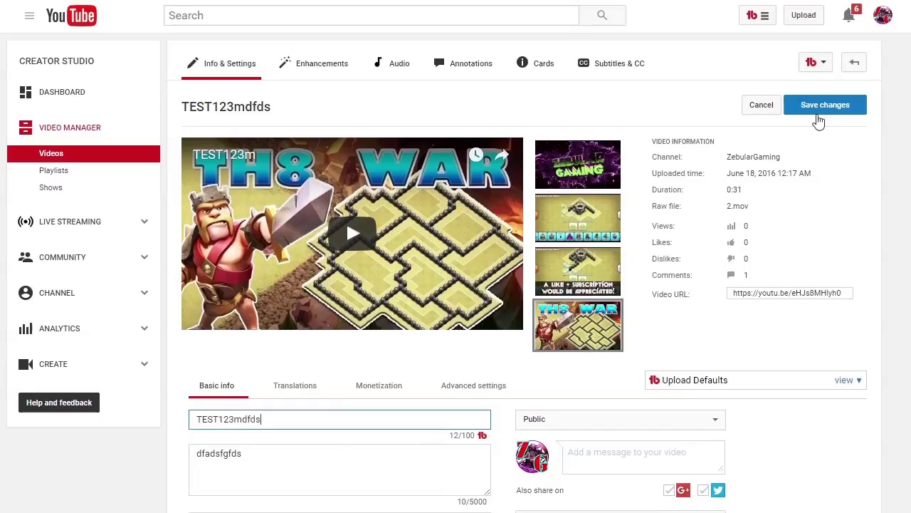
pyautogui.click(828, 107)
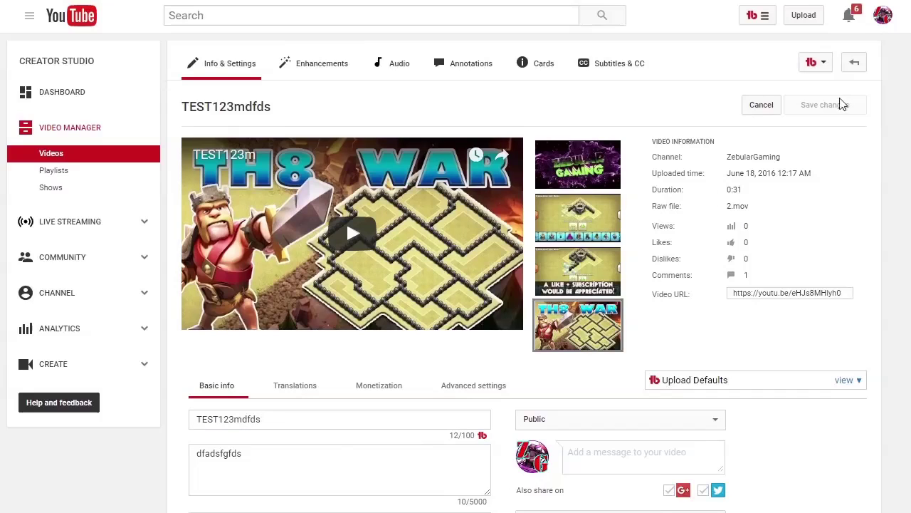
pyautogui.scroll(-4, 726, 340)
pyautogui.click(761, 339)
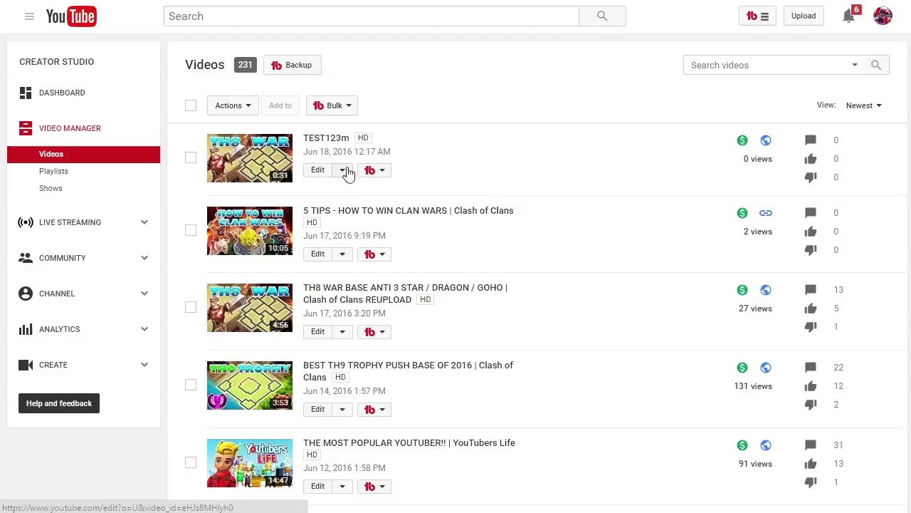
# Step: Delete TEST123m from its Edit dropdown and confirm with 'Yes, delete'
pyautogui.click(344, 170)
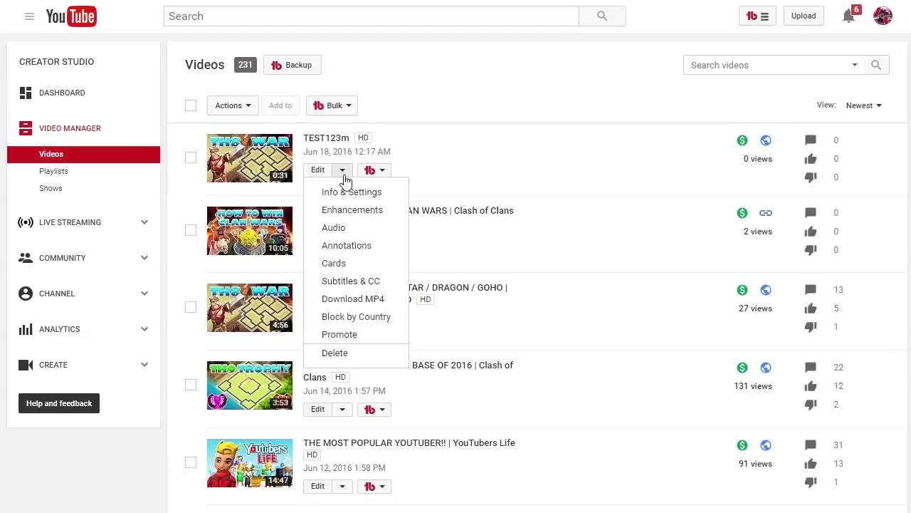
pyautogui.click(346, 365)
pyautogui.click(659, 289)
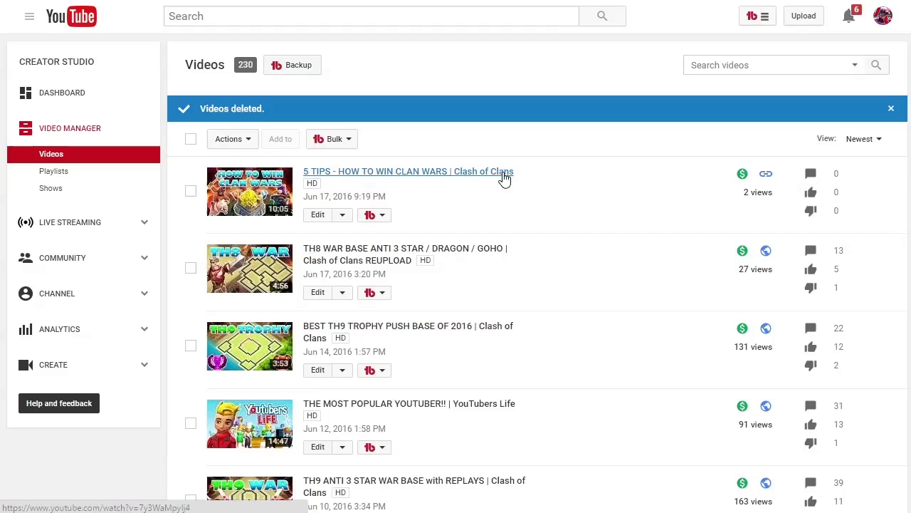
pyautogui.scroll(-1, 506, 178)
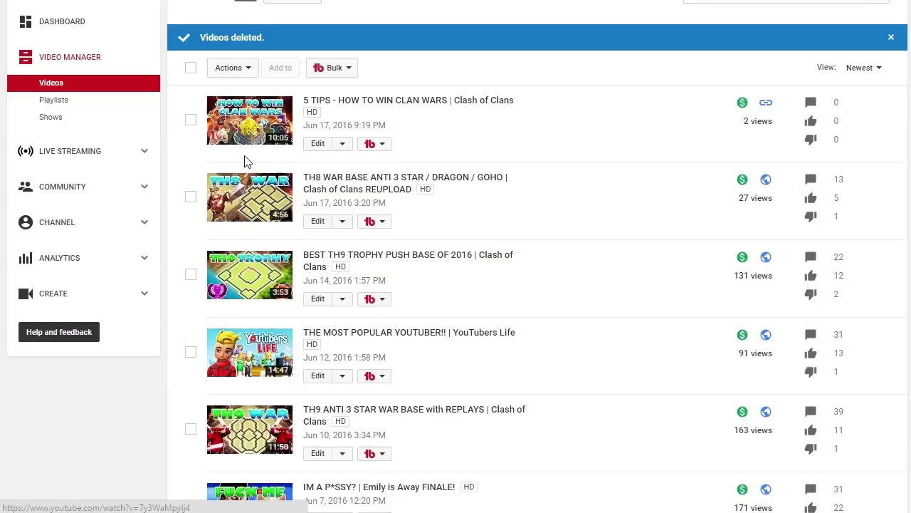
pyautogui.scroll(-3, 513, 362)
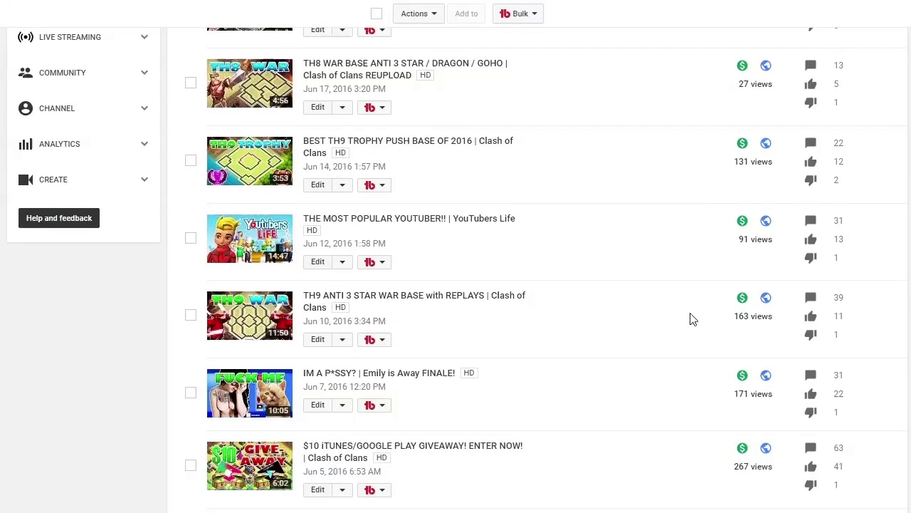
pyautogui.scroll(5, 734, 314)
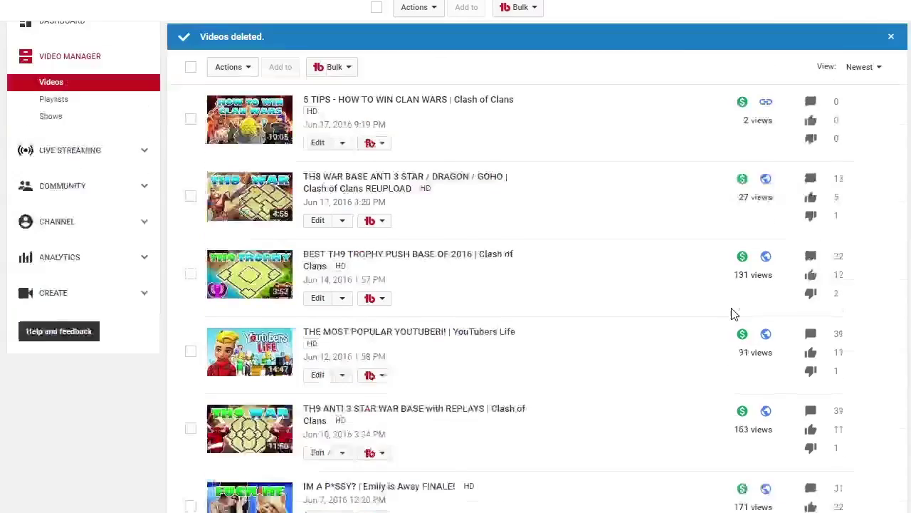